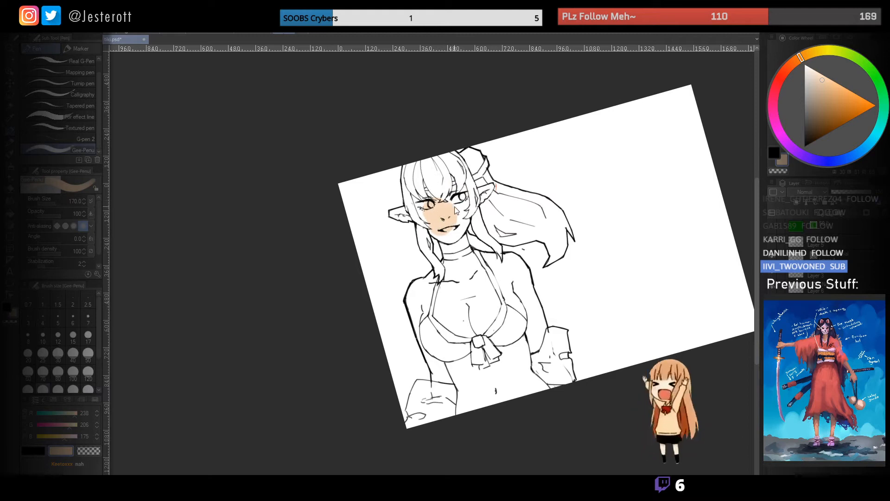
scroll(449, 211, "up", 3)
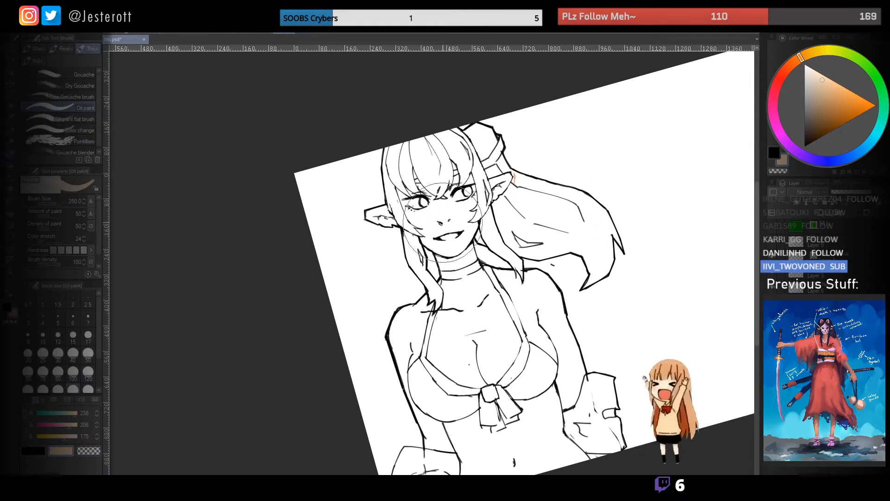
key("ctrl+z")
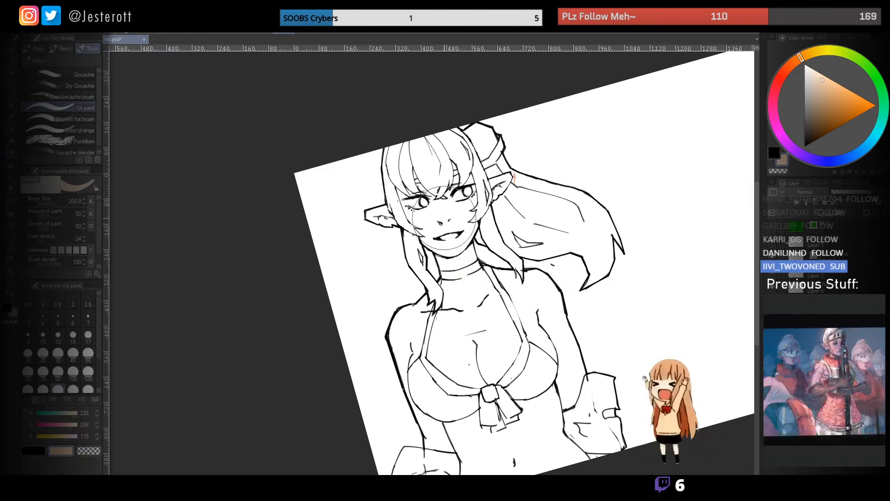
mouse_move(432, 223)
left_mouse_down()
mouse_move(458, 233)
mouse_move(464, 204)
mouse_move(448, 180)
mouse_move(444, 228)
mouse_move(408, 188)
mouse_move(432, 230)
mouse_move(461, 234)
mouse_move(450, 239)
mouse_move(444, 265)
mouse_move(470, 269)
left_mouse_up()
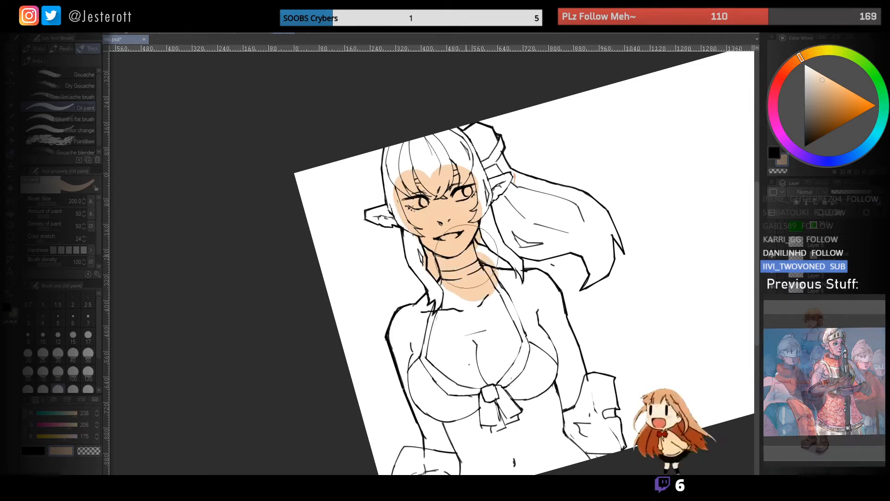
key("ctrl+z")
left_click_drag(469, 222, 376, 237)
key("ctrl+z")
- Paint a skin-tone swatch on the blank canvas beside the ponytail, going from light tan to a warm reddish tone
key("bracketright")
mouse_move(601, 181)
left_mouse_down()
mouse_move(557, 171)
mouse_move(586, 206)
mouse_move(658, 167)
mouse_move(654, 203)
mouse_move(616, 182)
mouse_move(580, 195)
mouse_move(546, 173)
mouse_move(563, 190)
mouse_move(630, 196)
mouse_move(532, 196)
mouse_move(556, 180)
mouse_move(618, 201)
mouse_move(586, 194)
mouse_move(677, 166)
mouse_move(644, 189)
mouse_move(651, 208)
mouse_move(583, 187)
mouse_move(614, 191)
left_mouse_up()
left_click(780, 81)
left_click(836, 112)
left_click(547, 183, "alt")
left_click(635, 191, "alt")
left_click(541, 186, "alt")
left_click(625, 192, "alt")
- Mix a redder midtone into the skin swatch and blend between its tones, undoing the final stroke
left_click(583, 194, "alt")
left_click(777, 83)
left_click(832, 119)
left_click(573, 184, "alt")
left_click(543, 185, "alt")
left_click_drag(545, 186, 574, 171)
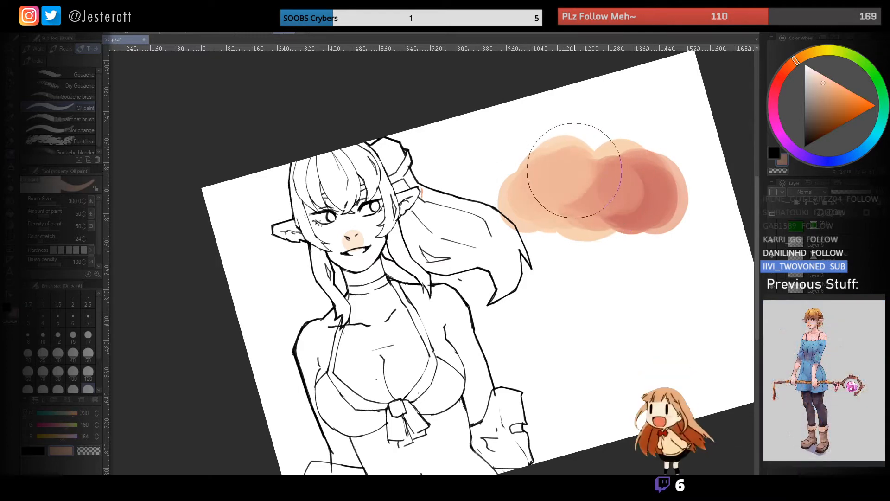
key("ctrl+z")
- Fill the elf's face with the light tan base skin colour using a smaller oil paint brush
mouse_move(476, 222)
left_mouse_down()
mouse_move(574, 197)
mouse_move(436, 204)
left_mouse_up()
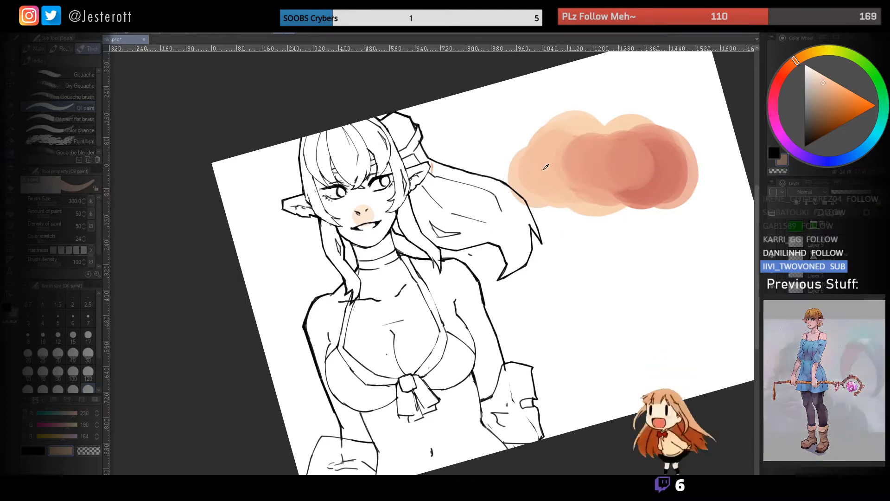
key("[")
key("[")
mouse_move(402, 227)
left_mouse_down()
mouse_move(416, 212)
mouse_move(397, 204)
mouse_move(407, 189)
mouse_move(421, 201)
mouse_move(423, 227)
mouse_move(455, 235)
left_mouse_up()
key("[")
key("[")
mouse_move(449, 265)
left_mouse_down()
mouse_move(460, 251)
mouse_move(461, 212)
mouse_move(421, 232)
mouse_move(406, 206)
left_mouse_up()
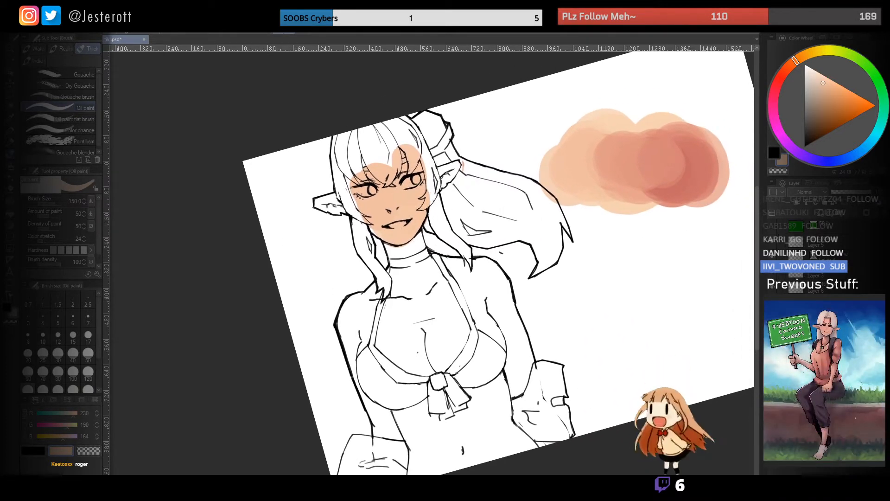
mouse_move(400, 192)
left_mouse_down()
mouse_move(432, 184)
mouse_move(450, 194)
left_mouse_up()
key("ctrl+space")
left_click(434, 189)
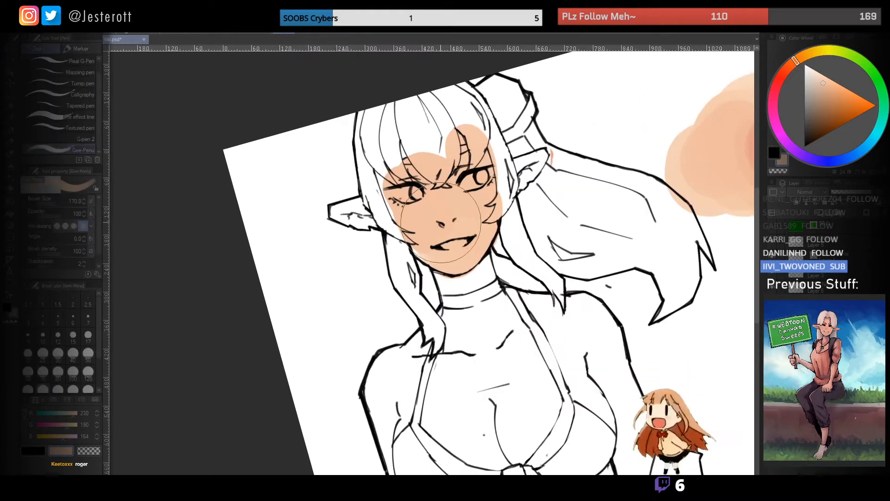
mouse_move(463, 215)
left_mouse_down()
mouse_move(438, 234)
mouse_move(459, 229)
left_mouse_up()
key("x")
key("ctrl+z")
key("ctrl+space")
key("b")
key("p")
key("ctrl+space")
left_click(470, 242)
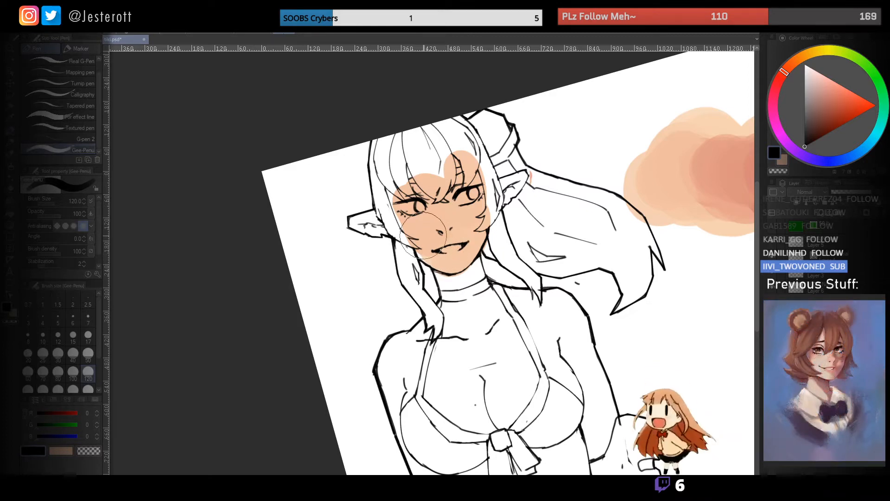
key("space")
mouse_move(467, 229)
left_mouse_down()
mouse_move(440, 189)
mouse_move(394, 161)
left_mouse_up()
mouse_move(453, 199)
left_mouse_down()
mouse_move(425, 205)
mouse_move(451, 188)
left_mouse_up()
key("ctrl+z")
key("ctrl+space")
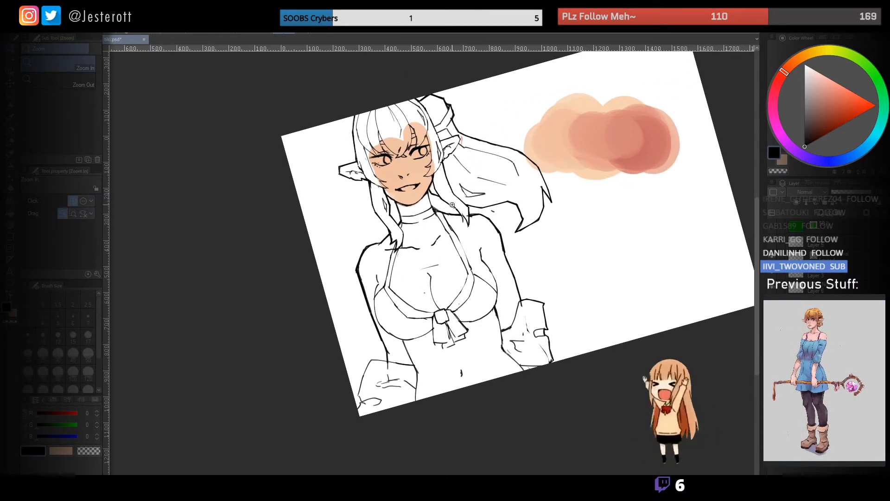
key("space")
left_click_drag(400, 157, 444, 188)
key("ctrl+space")
mouse_move(440, 227)
left_mouse_down()
mouse_move(424, 223)
mouse_move(437, 227)
left_mouse_up()
key("ctrl+z")
key("bracketleft")
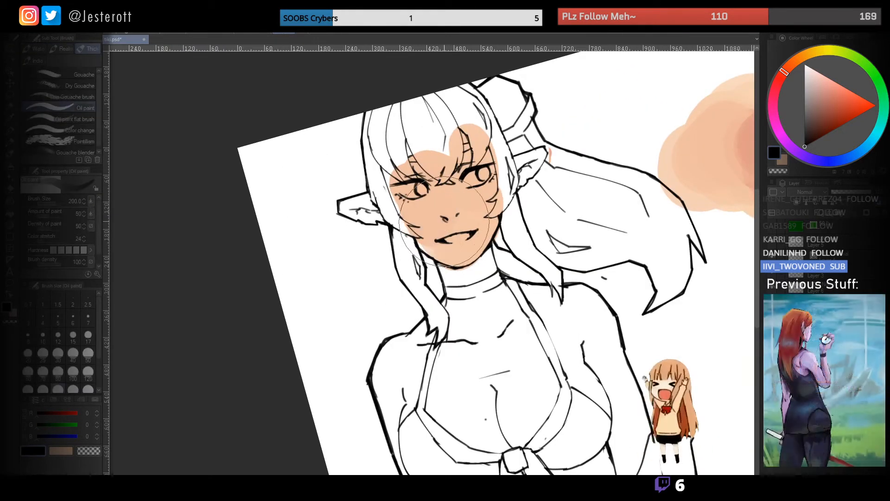
key("bracketleft")
key("bracketleft")
left_click_drag(439, 233, 428, 224)
key("ctrl+z")
- Sample the reddish tone from the skin swatch and paint soft blush on both cheeks with a smaller brush
left_click(430, 226, "alt")
key("space")
mouse_move(476, 200)
left_mouse_down()
mouse_move(279, 194)
mouse_move(283, 214)
mouse_move(414, 211)
mouse_move(433, 191)
mouse_move(441, 200)
left_mouse_up()
left_click(616, 158, "alt")
key("space")
key("bracketleft")
key("bracketleft")
key("bracketleft")
left_click_drag(347, 212, 359, 218)
- Tint the lower lip, nose and both ear tips with the reddish tone, adjusting the brush size for each area
key("bracketleft")
key("bracketleft")
key("bracketleft")
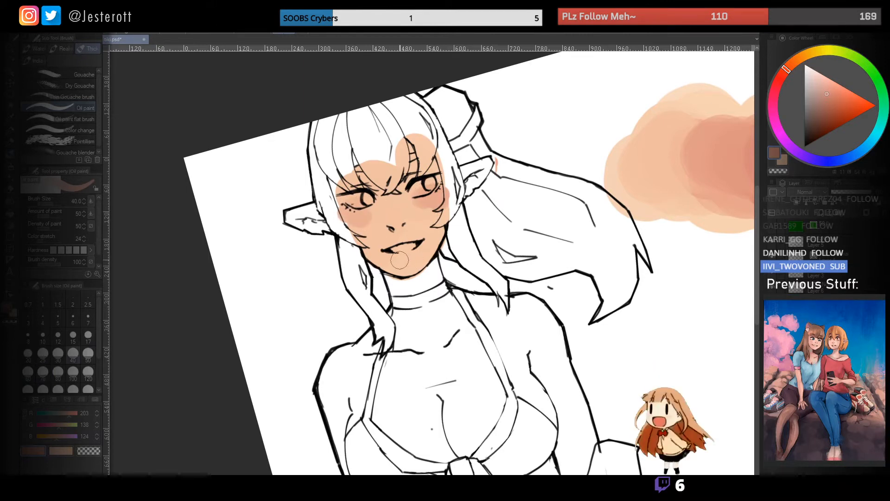
key("bracketright")
key("bracketright")
left_click_drag(391, 212, 393, 218)
key("bracketright")
key("bracketright")
left_click_drag(488, 162, 482, 165)
left_click_drag(297, 213, 293, 217)
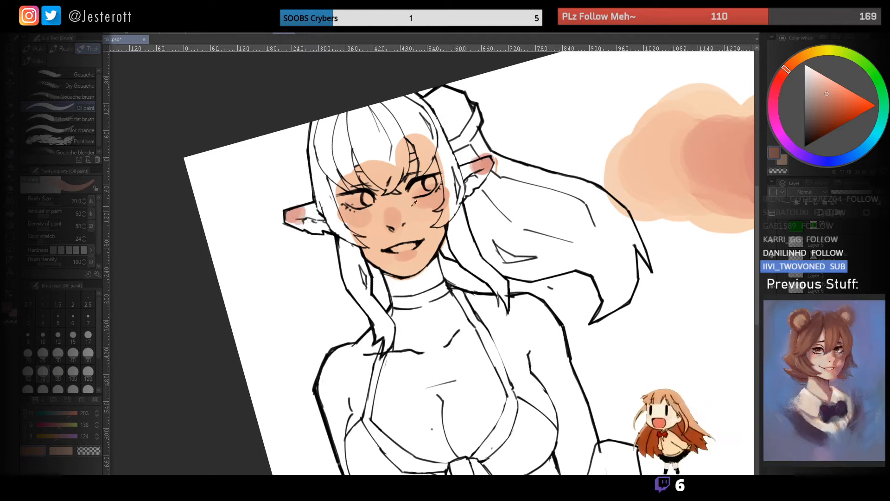
- Sample the base skin tone from the face and paint it into both ears
left_click(409, 222, "alt")
left_click_drag(467, 174, 481, 172)
mouse_move(311, 227)
left_mouse_down()
mouse_move(308, 220)
mouse_move(315, 226)
left_mouse_up()
mouse_move(499, 220)
left_mouse_down()
mouse_move(502, 195)
mouse_move(506, 226)
left_mouse_up()
- Paint a large dark grey ball on the blank canvas above the ponytail with an enlarged brush
left_click(805, 65)
mouse_move(569, 151)
left_mouse_down()
mouse_move(494, 185)
mouse_move(520, 217)
left_mouse_up()
left_click(804, 114)
key("bracketright")
key("bracketright")
key("bracketright")
key("bracketright")
key("bracketright")
mouse_move(487, 169)
left_mouse_down()
mouse_move(502, 146)
mouse_move(491, 135)
mouse_move(510, 121)
mouse_move(522, 145)
mouse_move(506, 193)
mouse_move(483, 188)
mouse_move(490, 162)
left_mouse_up()
- Add a round white highlight and a smaller light reflection to the grey ball with smaller brushes
left_click(805, 65)
key("bracketleft")
key("bracketleft")
key("bracketleft")
key("bracketleft")
key("bracketleft")
left_click(493, 166)
key("bracketleft")
key("bracketleft")
mouse_move(455, 221)
left_mouse_down()
mouse_move(540, 168)
mouse_move(554, 141)
left_mouse_up()
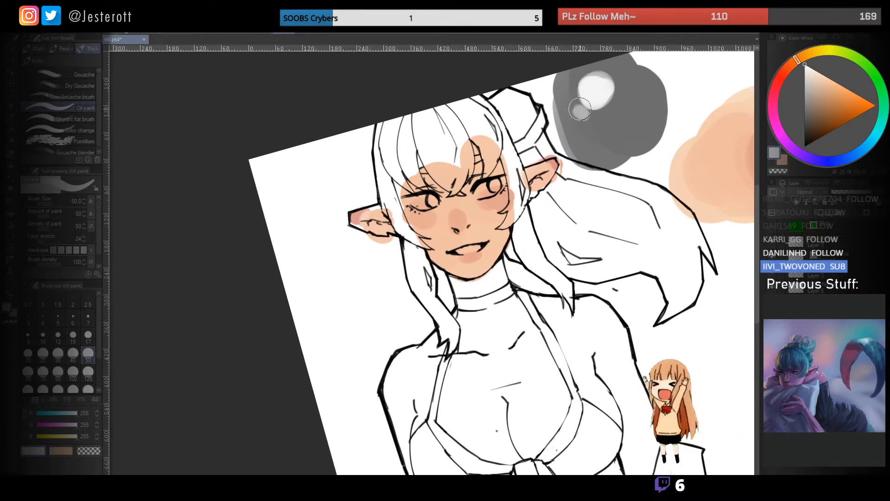
left_click_drag(580, 109, 561, 72)
key("bracketright")
key("bracketright")
key("bracketright")
left_click(474, 186, "alt")
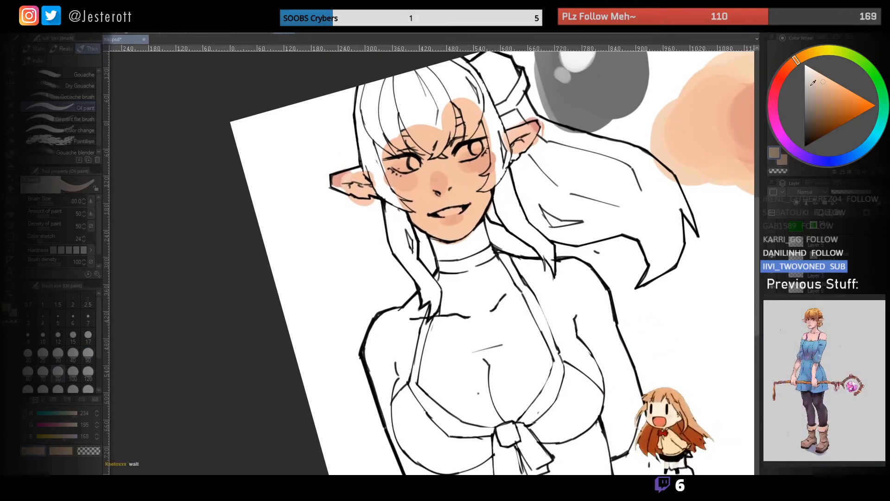
key("bracketright")
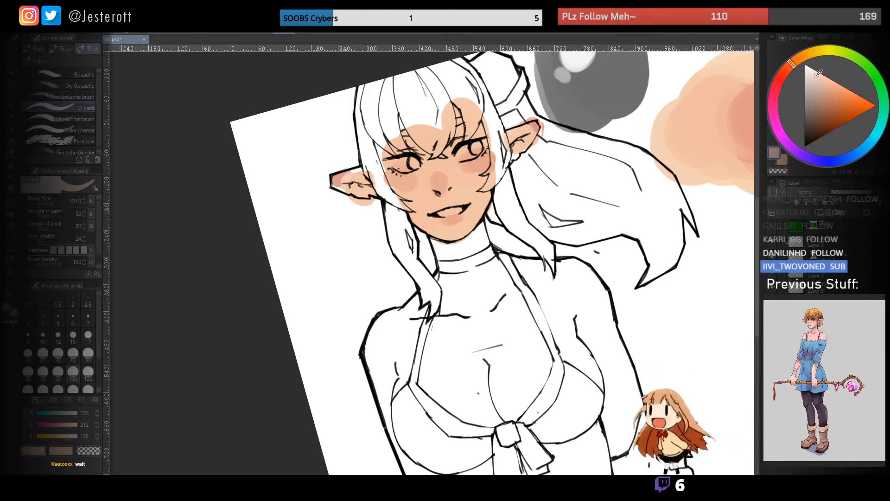
left_click(796, 64)
key("bracketleft")
key("bracketleft")
key("bracketleft")
key("bracketleft")
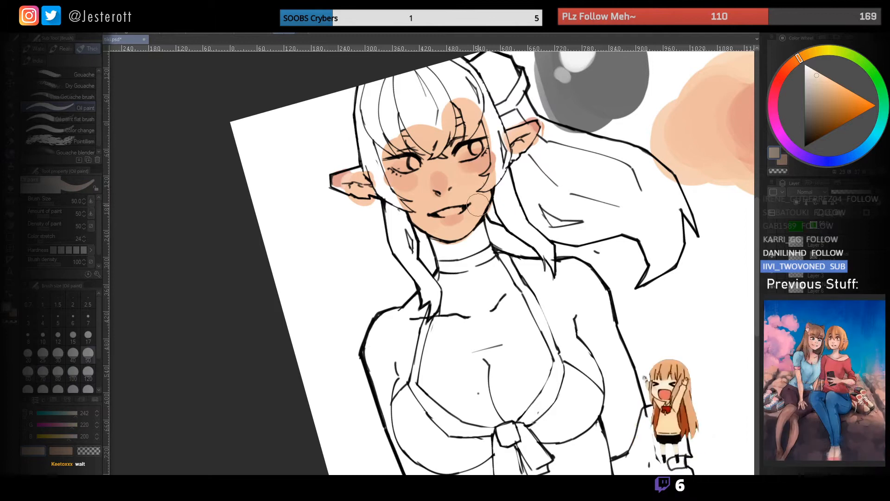
mouse_move(536, 153)
left_mouse_down()
mouse_move(485, 220)
mouse_move(515, 205)
mouse_move(508, 213)
left_mouse_up()
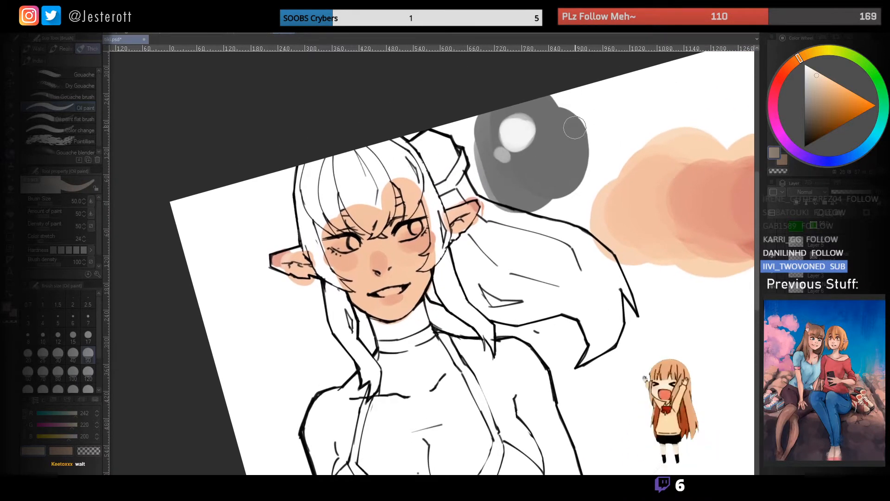
mouse_move(525, 117)
left_mouse_down()
mouse_move(522, 139)
mouse_move(553, 141)
mouse_move(553, 155)
mouse_move(574, 168)
left_mouse_up()
key("ctrl+z")
left_click_drag(804, 58, 803, 57)
left_click(834, 100)
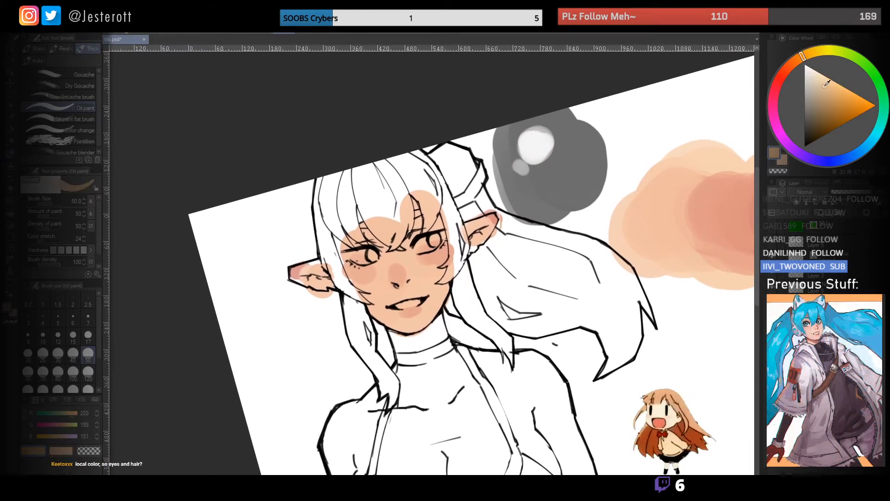
left_click_drag(427, 251, 480, 197)
left_click(796, 60)
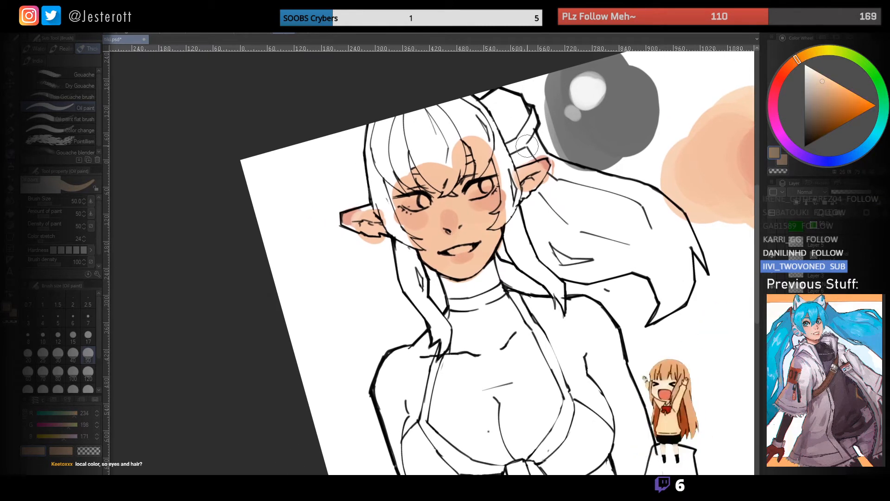
left_click(821, 80)
left_click(824, 77)
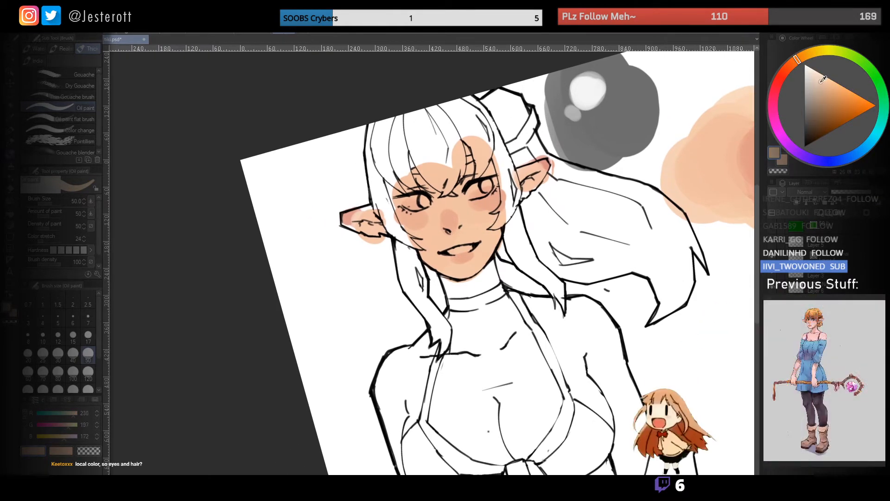
mouse_move(461, 225)
left_mouse_down()
mouse_move(463, 206)
mouse_move(478, 238)
left_mouse_up()
key("ctrl+z")
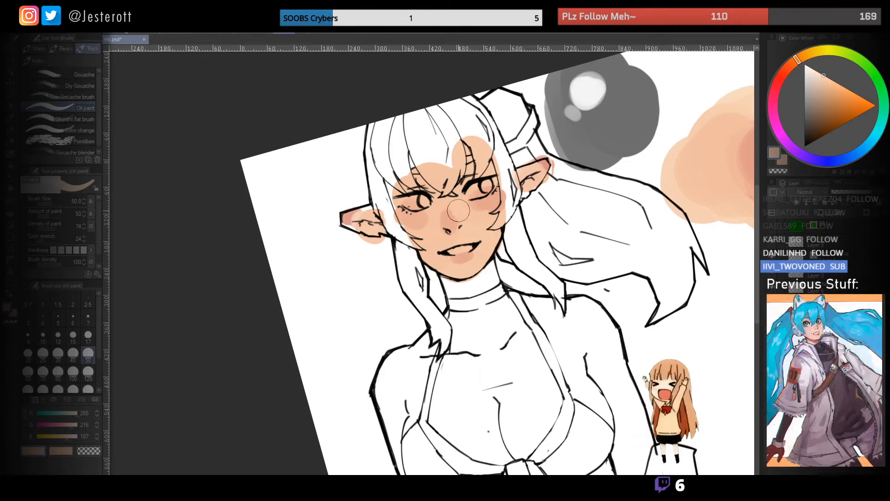
mouse_move(478, 249)
left_mouse_down()
mouse_move(486, 206)
mouse_move(476, 222)
left_mouse_up()
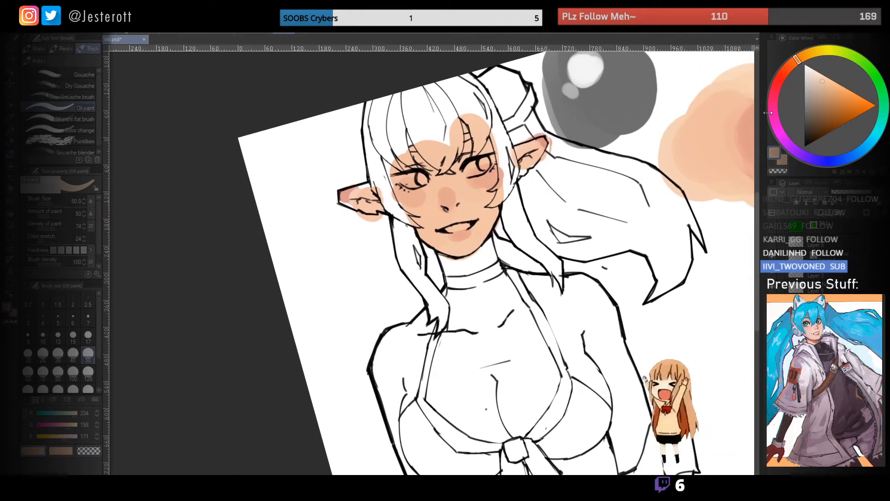
left_click_drag(792, 65, 778, 83)
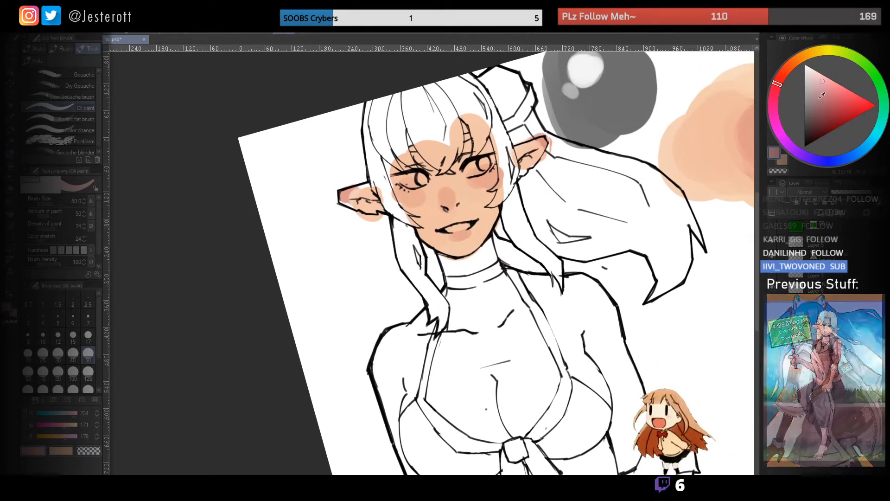
left_click(812, 123)
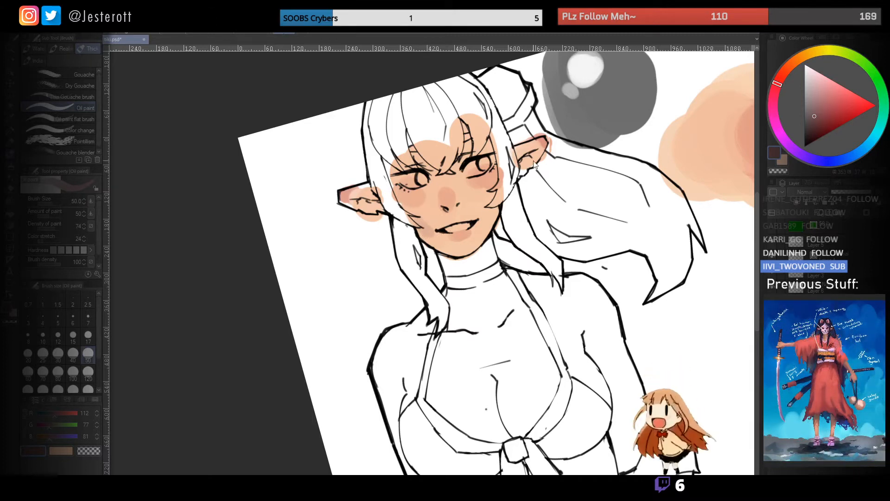
left_click(475, 202, "alt")
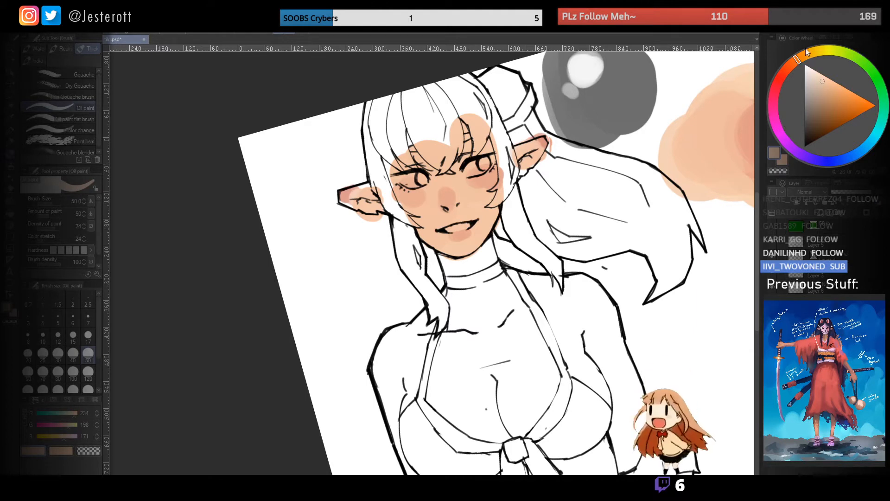
- Choose a dark muted red and paint shadows under the hair on the forehead and along the cheek and jaw
left_click(769, 99)
left_click(775, 88)
left_click(820, 118)
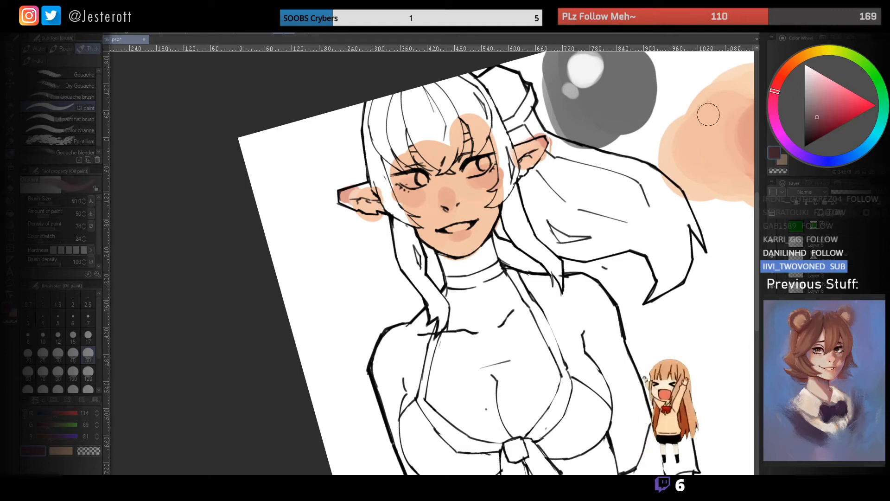
key("bracketright")
left_click_drag(460, 149, 492, 140)
key("bracketright")
left_click_drag(414, 159, 422, 149)
mouse_move(401, 203)
left_mouse_down()
mouse_move(437, 245)
mouse_move(456, 252)
left_mouse_up()
left_click(438, 218, "alt")
left_click_drag(423, 211, 445, 241)
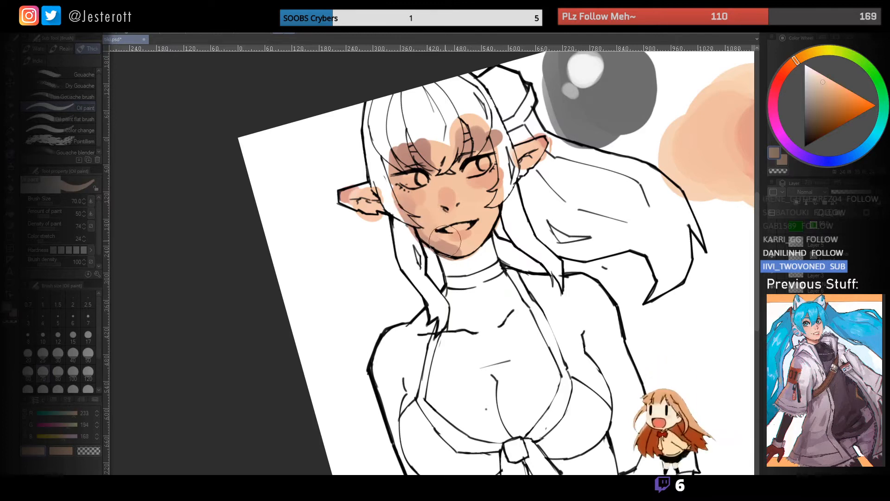
- Blend the cheek and jaw shadows into the face using skin tones sampled from the painting
left_click(425, 231, "alt")
key("bracketleft")
mouse_move(448, 211)
left_mouse_down()
mouse_move(456, 208)
mouse_move(435, 228)
mouse_move(457, 200)
mouse_move(485, 227)
mouse_move(478, 252)
left_mouse_up()
left_click(446, 208, "alt")
left_click(482, 238, "alt")
- Paint small, dark occlusion accents in the ears and beneath the hair at the eyebrow and temple
key("bracketleft")
key("bracketleft")
left_click_drag(487, 149, 486, 156)
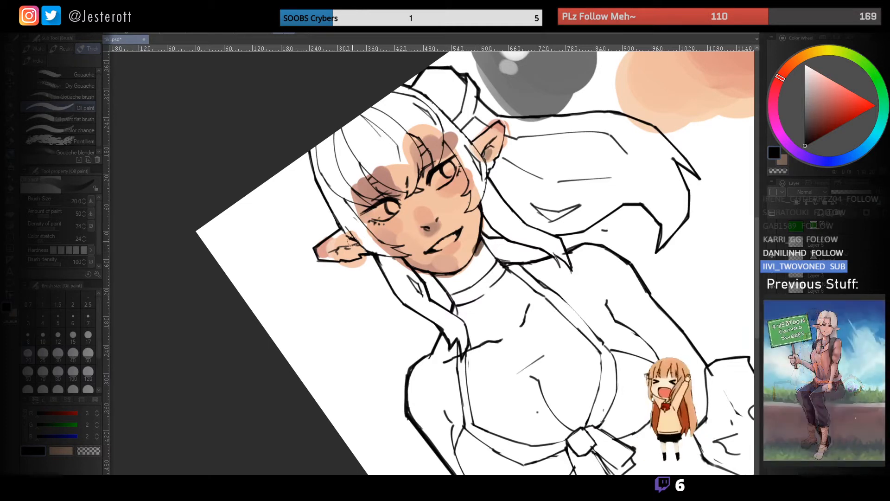
left_click_drag(353, 240, 349, 248)
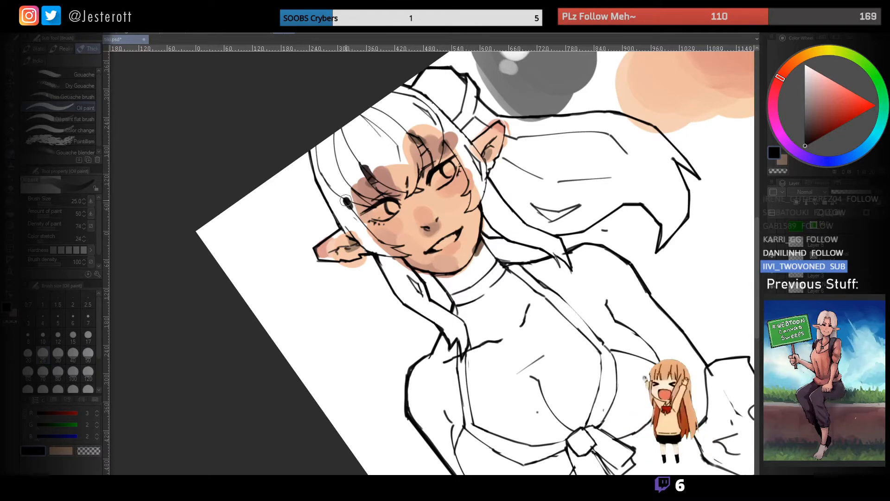
left_click_drag(350, 203, 360, 213)
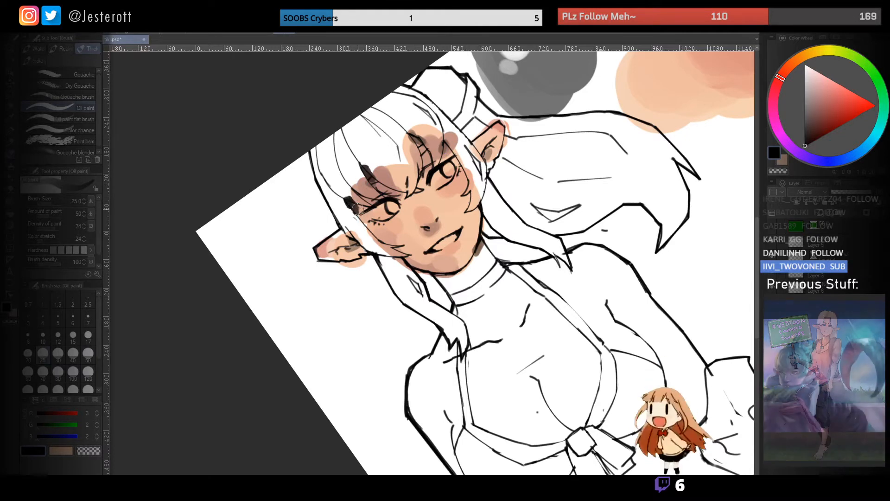
- Sample a skin tone and smooth the cheek and under-eye area with the pen brush, reducing its size to 50
left_click_drag(455, 192, 408, 192)
mouse_move(449, 166)
left_mouse_down()
mouse_move(394, 170)
mouse_move(415, 238)
left_mouse_up()
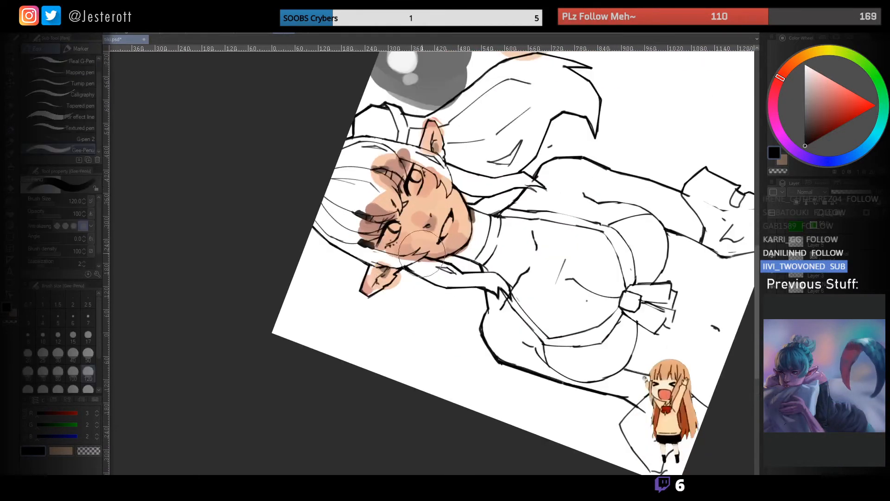
left_click(408, 246, "alt")
key("bracketleft")
key("bracketleft")
key("bracketleft")
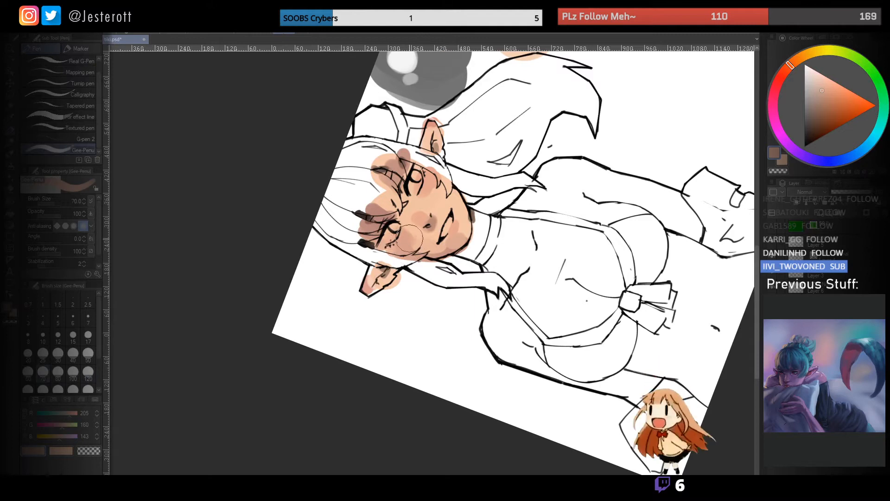
key("bracketleft")
key("bracketleft")
key("bracketleft")
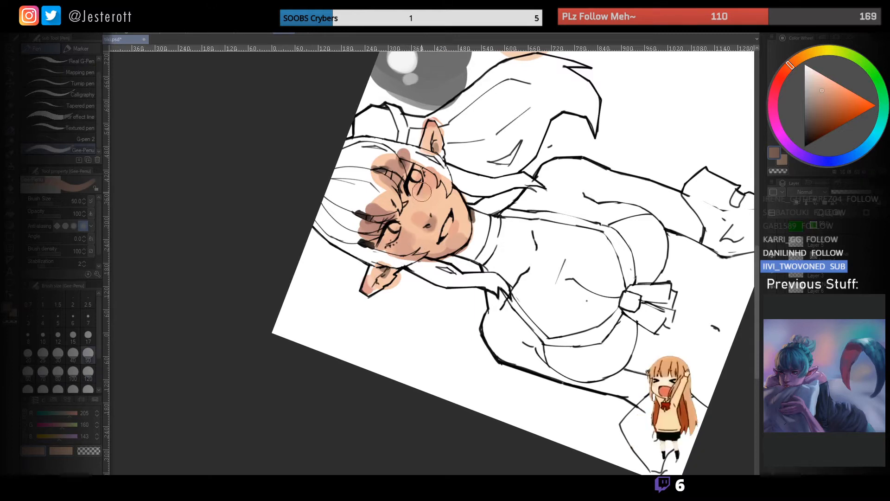
left_click(407, 235, "ctrl")
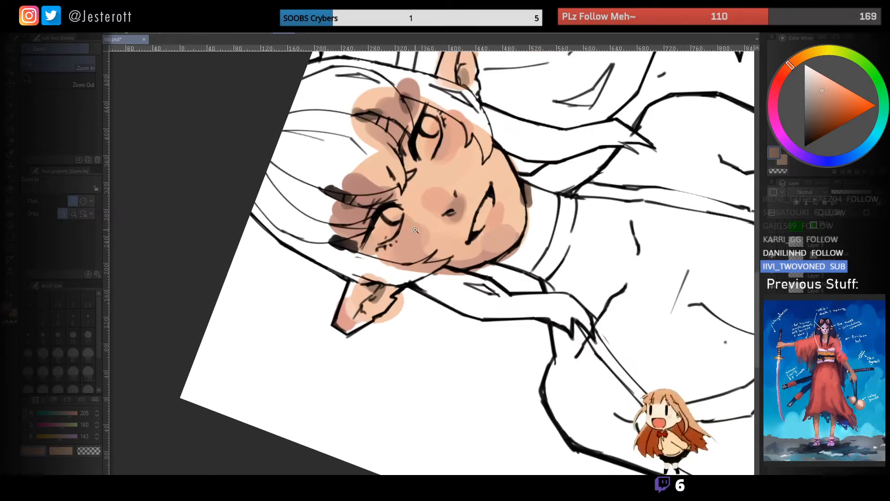
- Blend the tones around the nose bridge and inner eye with the Oil paint brush at size 40 and sampled skin colours
mouse_move(419, 211)
left_mouse_down()
mouse_move(399, 214)
mouse_move(422, 218)
left_mouse_up()
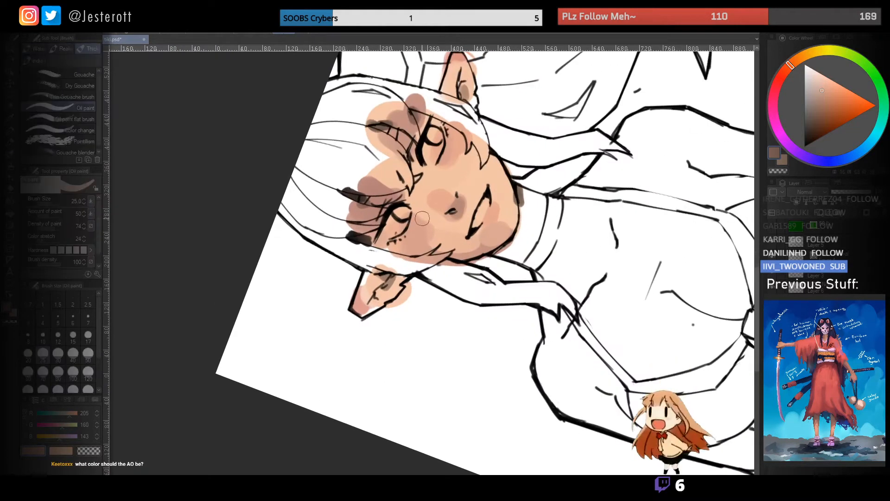
left_click(412, 186, "alt")
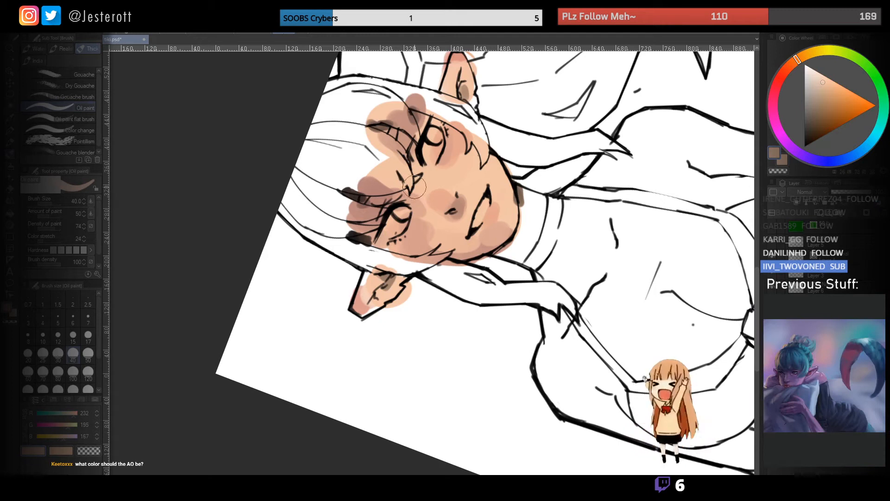
left_click(416, 213, "alt")
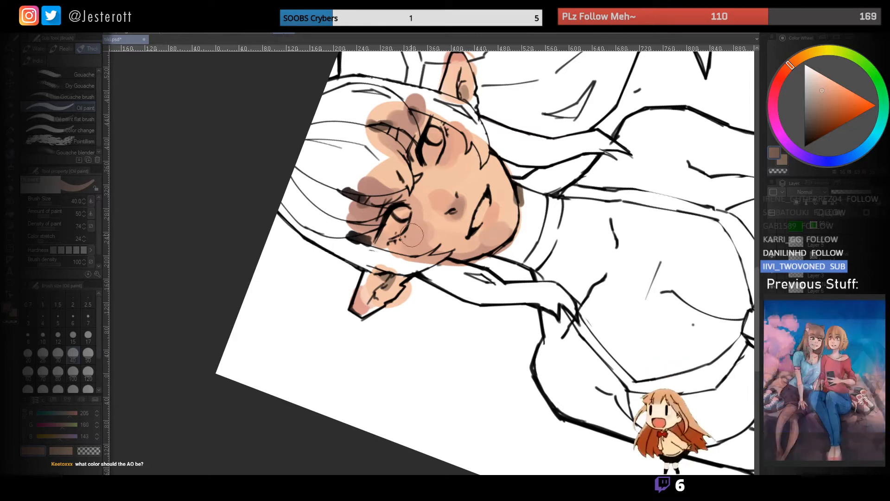
- Sample the dark occlusion brown and shade beneath the nose and around both eyes
left_click(398, 225, "alt")
key("bracketleft")
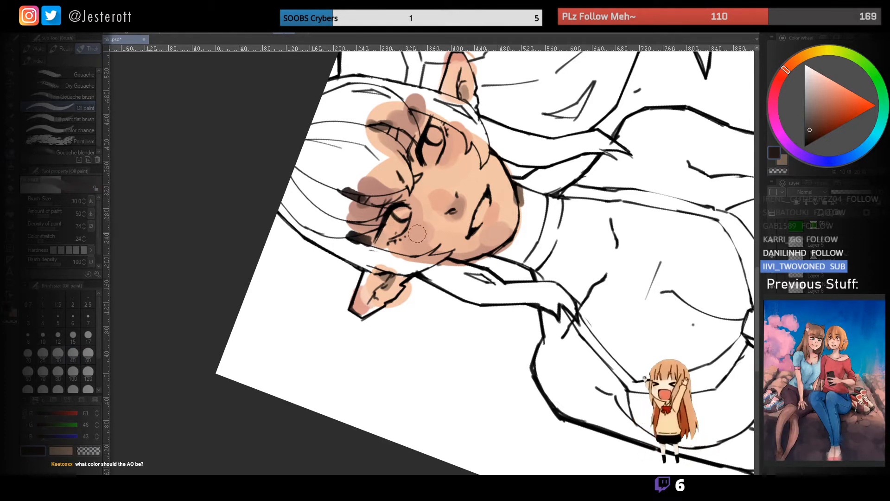
mouse_move(445, 157)
left_mouse_down()
mouse_move(445, 131)
mouse_move(450, 174)
left_mouse_up()
key("bracketright")
key("bracketright")
- Paint the whites of both eyes with a mid grey and build them up with a pale warm off-white
left_click(805, 96)
key("bracketright")
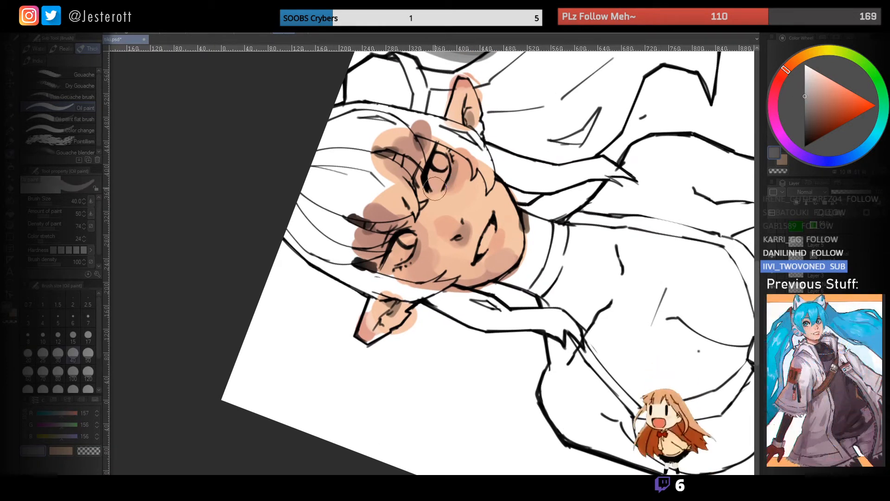
left_click_drag(399, 253, 409, 241)
left_click(811, 73)
key("bracketright")
key("bracketright")
key("bracketright")
key("bracketright")
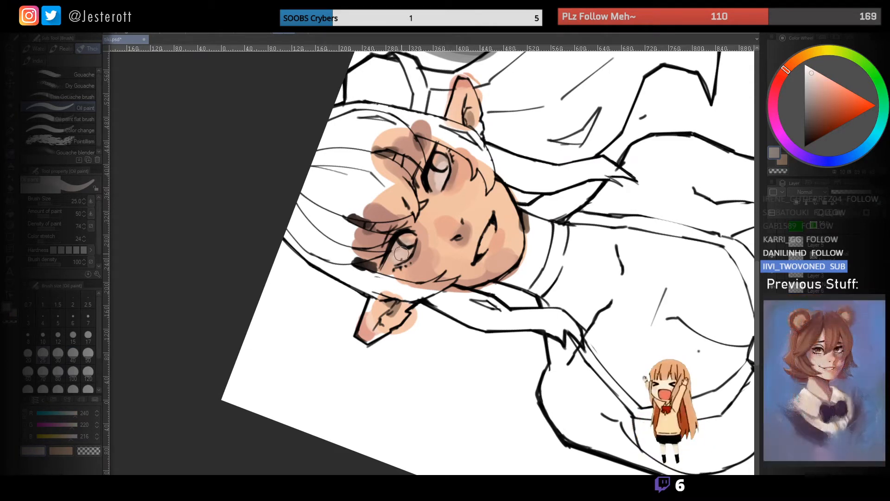
- Fill the teeth with the pale off-white, adjusting the brush size
mouse_move(499, 220)
left_mouse_down()
mouse_move(469, 227)
mouse_move(530, 235)
mouse_move(478, 231)
left_mouse_up()
key("bracketleft")
key("bracketleft")
key("bracketright")
key("bracketright")
- Soften the dark occlusion patches beneath the hair at the temple and eyebrows using sampled skin and shadow tones
left_click(421, 225, "alt")
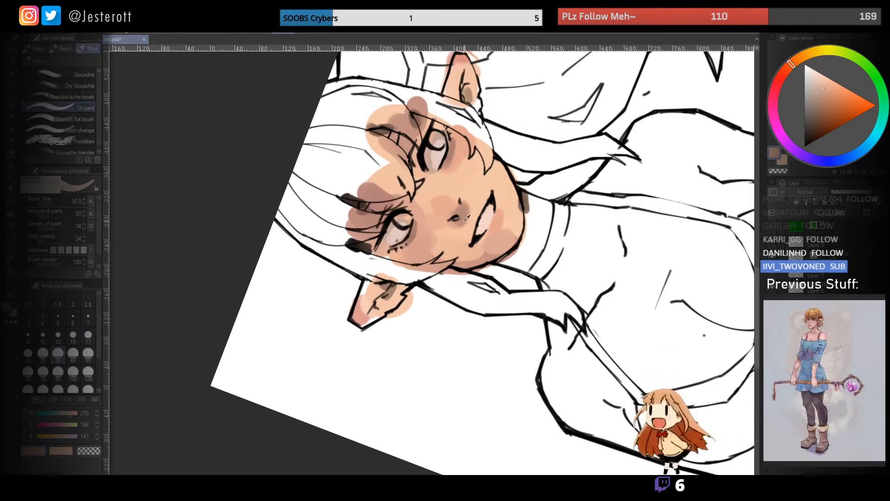
left_click(367, 210, "alt")
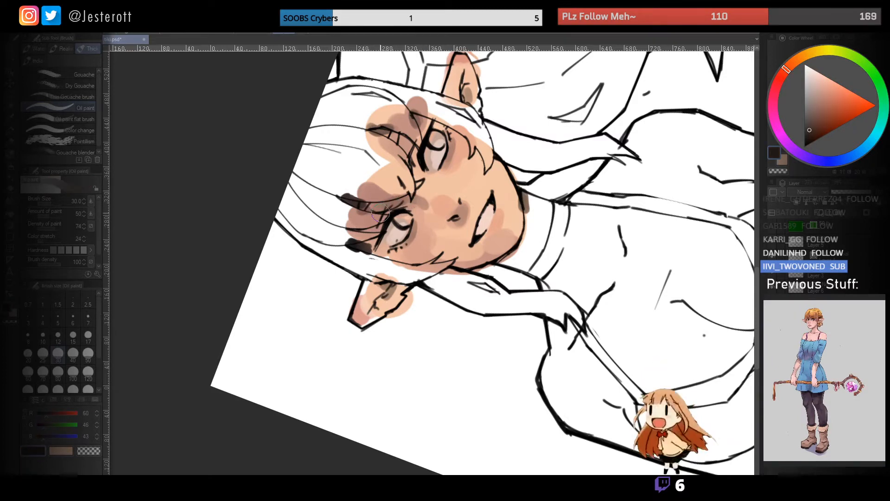
mouse_move(422, 233)
left_mouse_down()
mouse_move(387, 235)
mouse_move(479, 259)
mouse_move(518, 236)
mouse_move(500, 202)
left_mouse_up()
left_click_drag(403, 198, 438, 201)
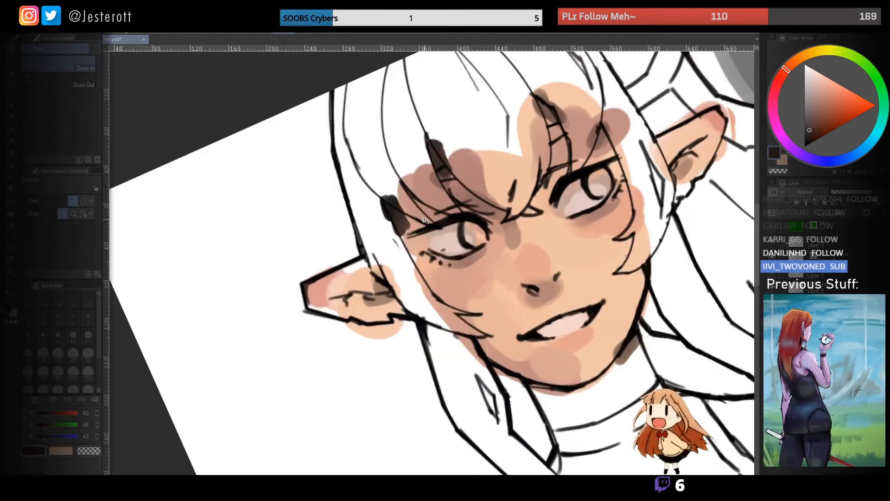
left_click(416, 228, "alt")
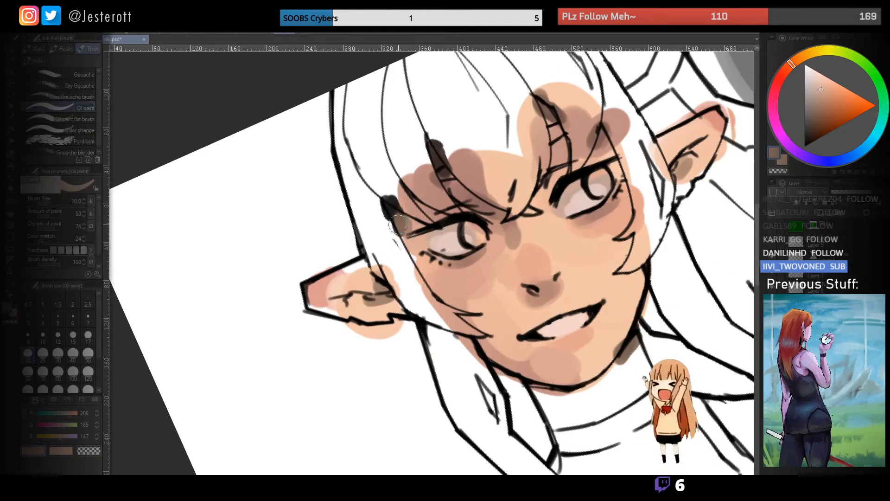
scroll(417, 204, "up", 2)
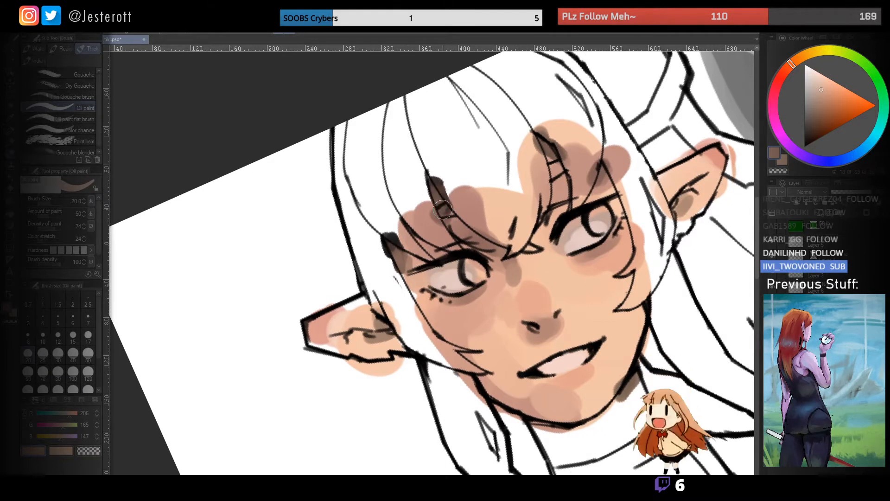
left_click_drag(483, 218, 436, 245)
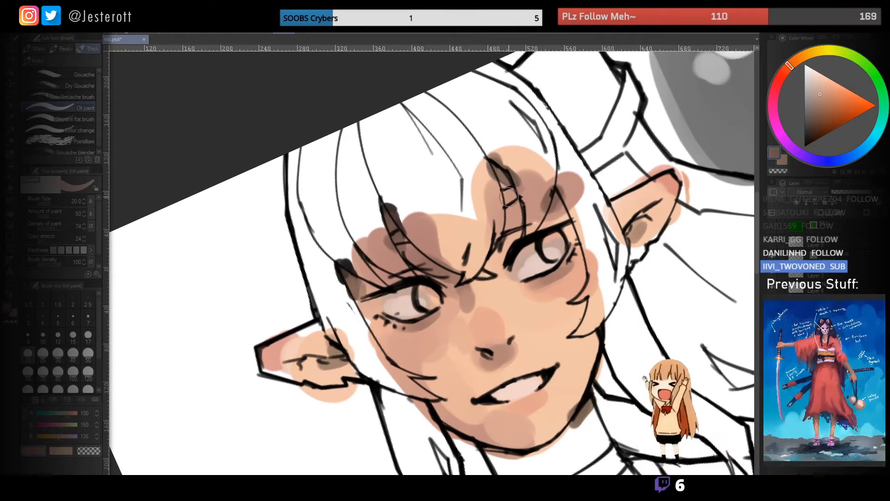
mouse_move(543, 207)
left_mouse_down()
mouse_move(505, 203)
mouse_move(502, 179)
mouse_move(524, 196)
left_mouse_up()
left_click(496, 255, "alt")
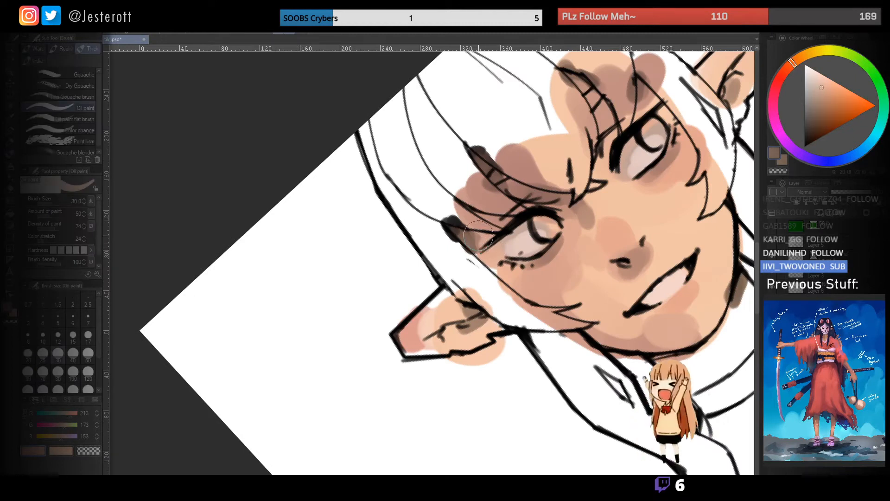
- Blend the shadow at the temple and outer eye corner into the skin with a sampled mid skin tone
left_click(495, 256, "alt")
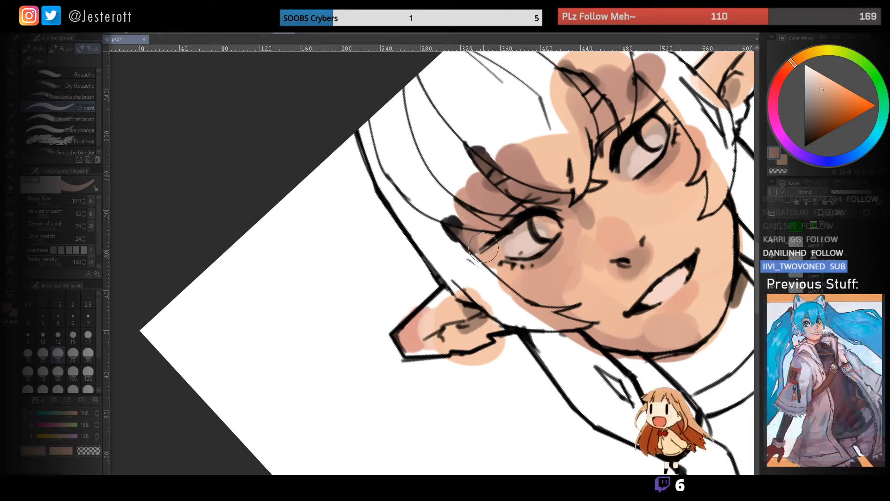
key("ctrl+space")
mouse_move(474, 249)
left_mouse_down()
mouse_move(443, 248)
mouse_move(484, 240)
left_mouse_up()
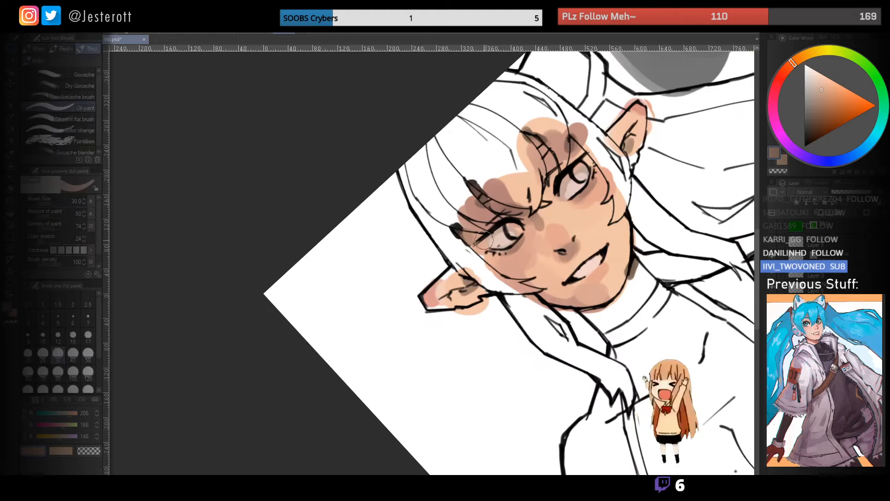
mouse_move(449, 210)
left_mouse_down()
mouse_move(417, 208)
mouse_move(440, 212)
left_mouse_up()
key("ctrl+space")
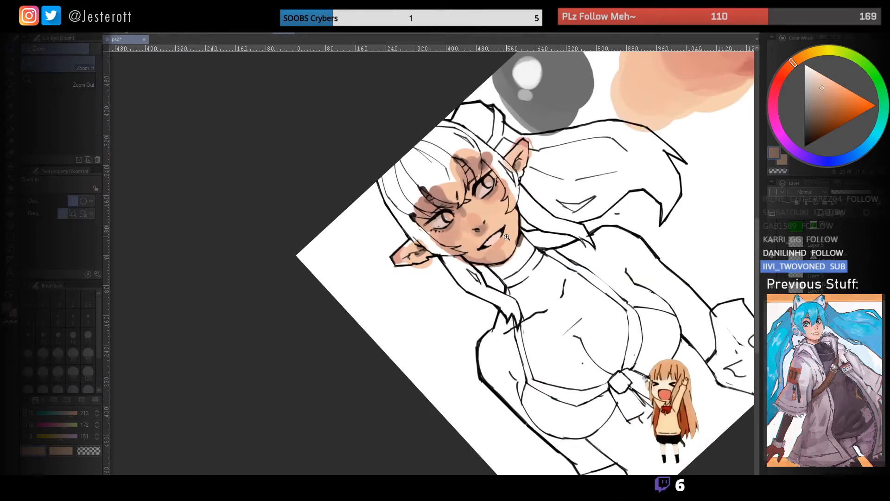
key("shift+space")
mouse_move(493, 247)
left_mouse_down()
mouse_move(485, 258)
mouse_move(431, 233)
mouse_move(456, 220)
left_mouse_up()
key("ctrl+space")
left_click(443, 212, "alt")
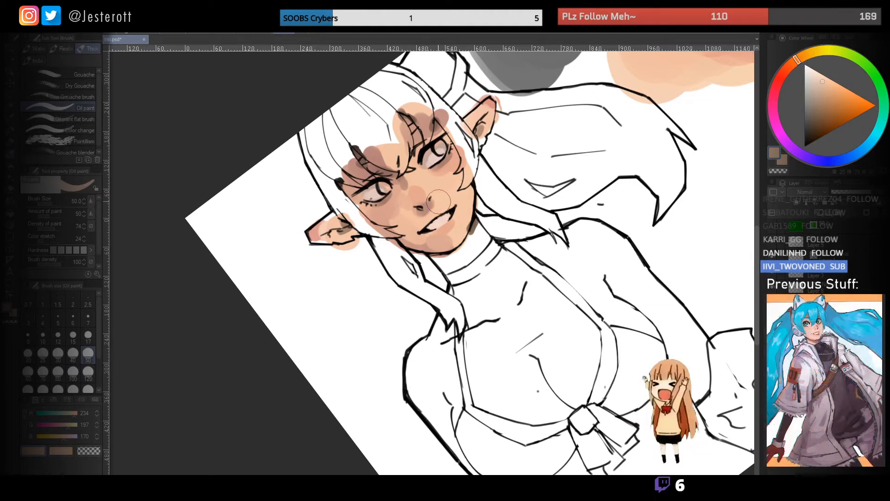
- Smooth the blush and shadow transitions across the nose and neighbouring cheek with sampled skin tones
key("space")
left_click_drag(441, 201, 450, 203)
key("ctrl+space")
left_click(420, 200, "alt")
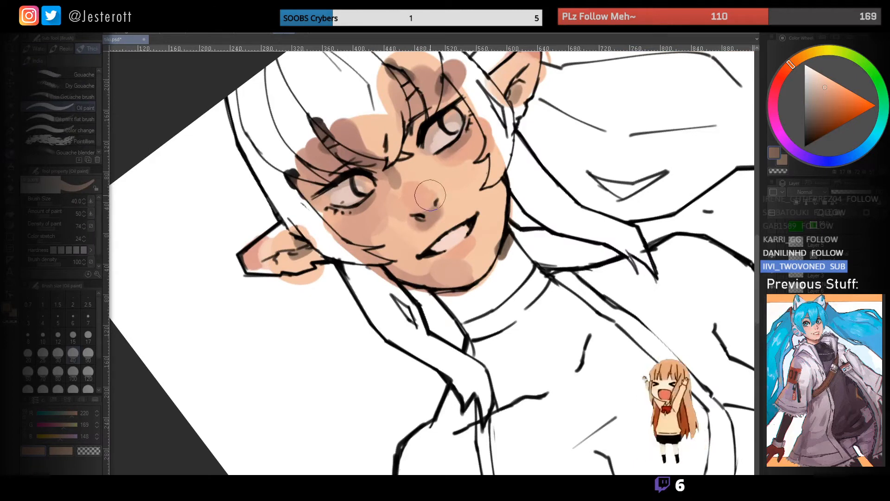
key("ctrl+space")
left_click_drag(418, 183, 385, 183)
key("shift+space")
mouse_move(426, 158)
left_mouse_down()
mouse_move(367, 181)
mouse_move(396, 168)
left_mouse_up()
key("ctrl+space")
key("]")
key("]")
key("ctrl+space")
left_click_drag(422, 232, 386, 230)
key("shift+space")
left_click_drag(385, 229, 396, 174)
key("ctrl+space")
left_click_drag(426, 211, 465, 214)
left_click(468, 246, "alt")
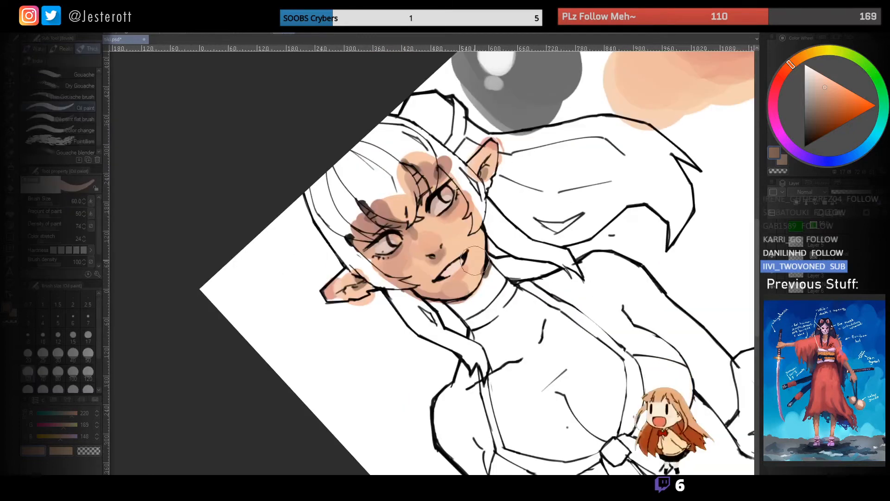
- Blend the chin and lower jaw shading using light and shadow tones sampled from the face
key("[")
key("[")
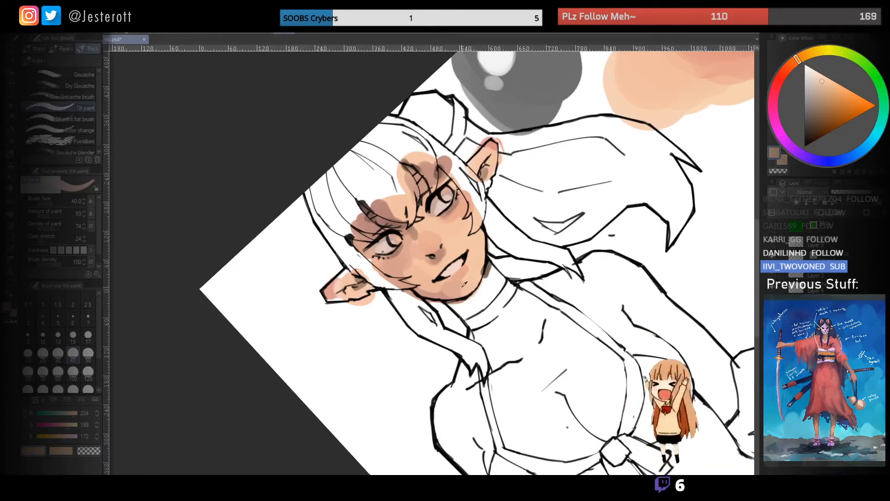
left_click(442, 293, "alt")
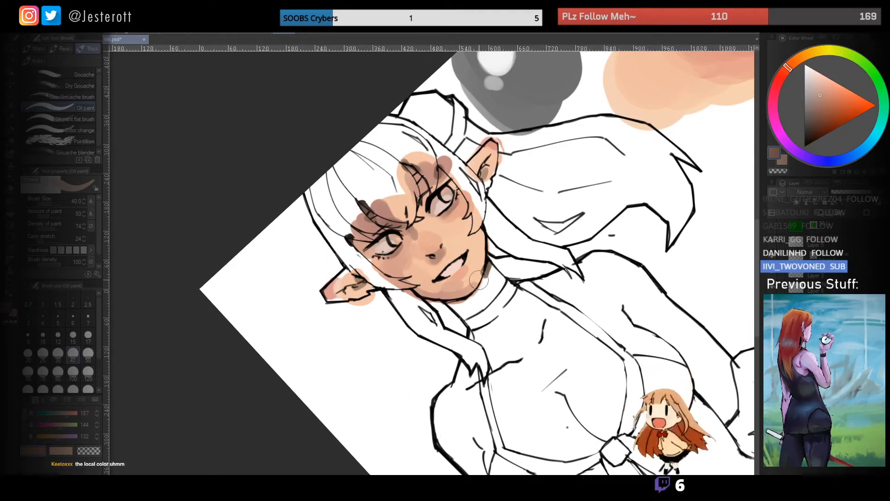
key("ctrl+space")
mouse_move(462, 287)
left_mouse_down()
mouse_move(425, 286)
mouse_move(479, 266)
mouse_move(465, 247)
mouse_move(420, 261)
left_mouse_up()
key("shift+space")
key("ctrl+space")
key("ctrl+space")
key("shift+space")
mouse_move(404, 281)
left_mouse_down()
mouse_move(463, 270)
mouse_move(442, 242)
mouse_move(484, 248)
left_mouse_up()
key("ctrl+space")
- Refine the shading around the eyes and face with sampled skin tones and smaller brush sizes
key("bracketleft")
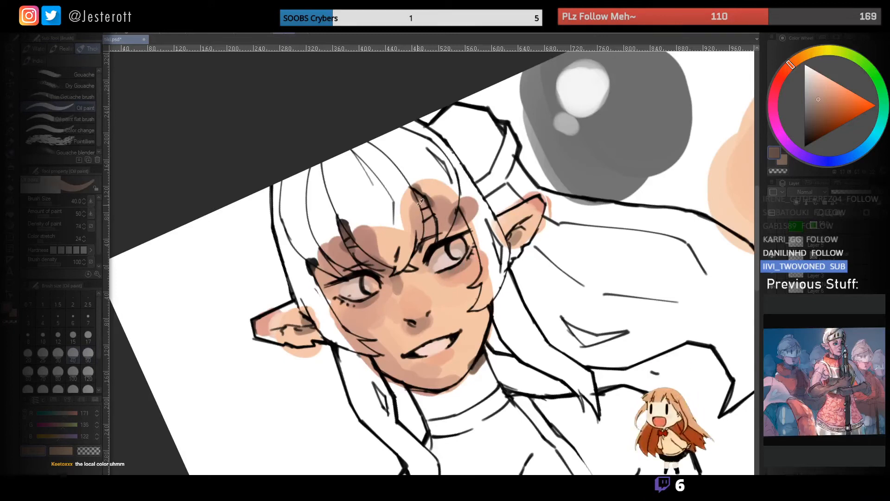
key("bracketleft")
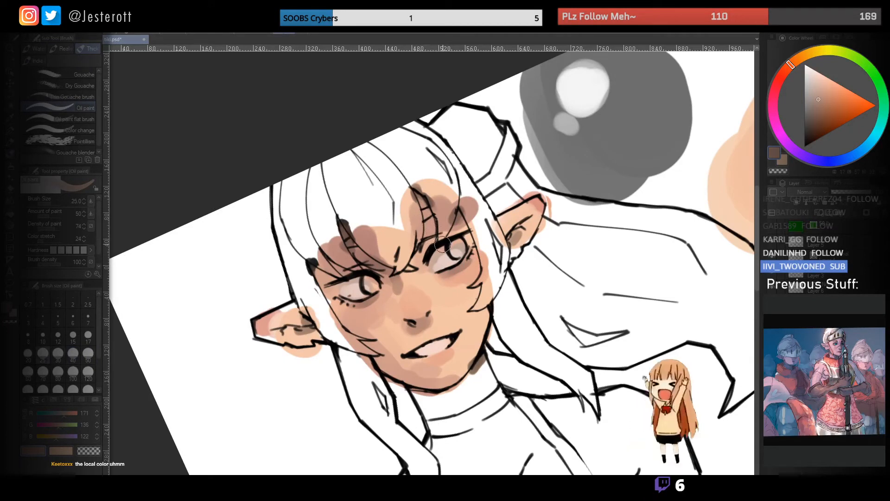
left_click_drag(424, 249, 387, 255)
key("ctrl+space")
key("shift+space")
left_click_drag(404, 277, 431, 285)
key("ctrl+space")
left_click_drag(447, 265, 461, 264)
left_click(462, 263)
left_click(459, 274, "alt")
key("ctrl+space")
mouse_move(448, 275)
left_mouse_down()
mouse_move(410, 277)
mouse_move(454, 278)
mouse_move(460, 259)
mouse_move(435, 267)
left_mouse_up()
key("shift+space")
key("ctrl+space")
key("]")
key("bracketleft")
key("bracketleft")
key("bracketleft")
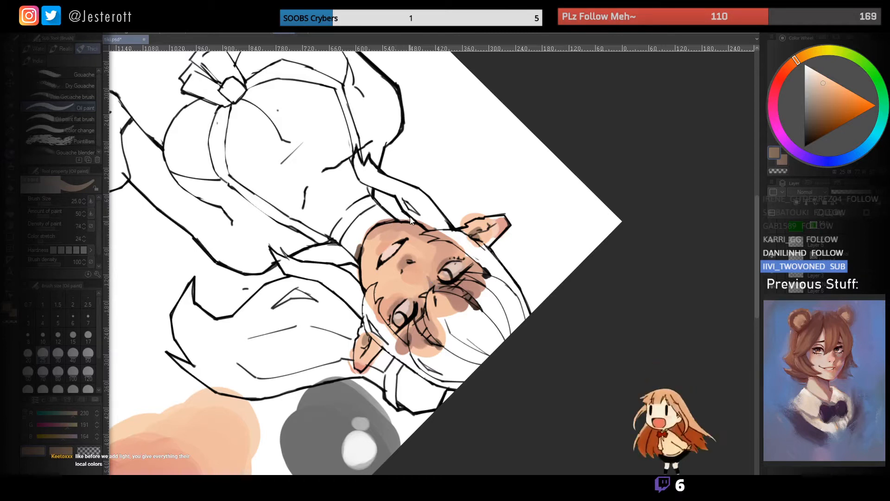
- Choose a medium blue and paint a large solid patch beneath the skin-tone swatches with an enlarged brush
key("ctrl+at")
key("space")
mouse_move(508, 310)
left_mouse_down()
mouse_move(484, 211)
mouse_move(492, 177)
left_mouse_up()
key("ctrl+space")
key("space")
mouse_move(582, 282)
left_mouse_down()
mouse_move(464, 241)
mouse_move(428, 252)
left_mouse_up()
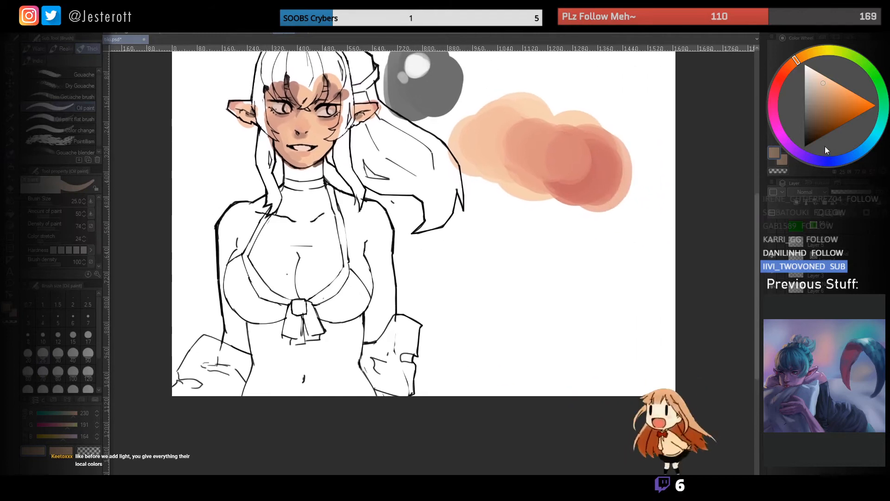
left_click(854, 155)
left_click_drag(829, 105, 840, 97)
key("bracketright")
key("bracketright")
key("bracketright")
key("bracketright")
key("bracketright")
key("bracketright")
key("bracketright")
key("bracketright")
key("bracketright")
mouse_move(477, 273)
left_mouse_down()
mouse_move(502, 250)
mouse_move(526, 279)
mouse_move(551, 240)
mouse_move(519, 235)
mouse_move(553, 267)
left_mouse_up()
key("space")
- Sample the light skin tone, paint it over the blue patch, and pick up the greyish mixed colour
left_click(546, 149, "alt")
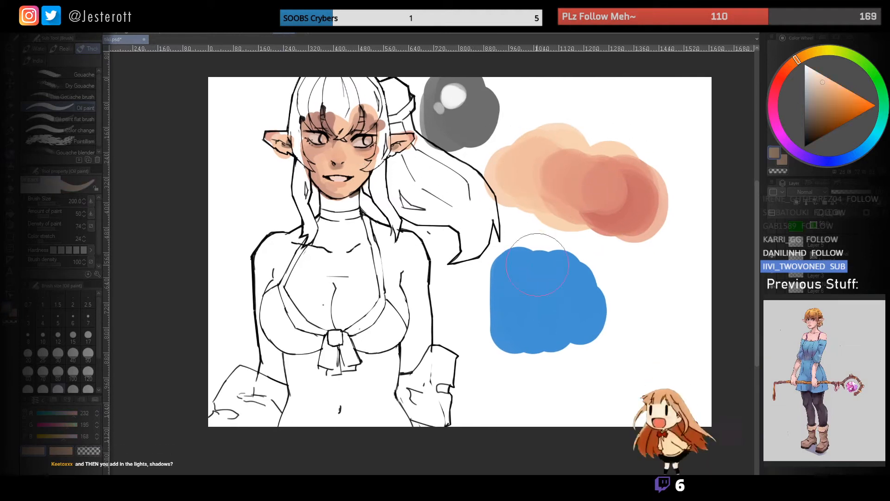
mouse_move(520, 321)
left_mouse_down()
mouse_move(516, 296)
mouse_move(520, 302)
mouse_move(542, 287)
mouse_move(556, 303)
mouse_move(539, 308)
mouse_move(513, 290)
mouse_move(567, 305)
mouse_move(538, 291)
mouse_move(559, 308)
mouse_move(566, 292)
mouse_move(535, 310)
mouse_move(520, 300)
mouse_move(520, 333)
mouse_move(512, 307)
mouse_move(526, 314)
mouse_move(540, 302)
mouse_move(519, 303)
mouse_move(521, 331)
mouse_move(548, 288)
mouse_move(580, 311)
left_mouse_up()
left_click(520, 327, "alt")
left_click(542, 303, "alt")
left_click(521, 331, "alt")
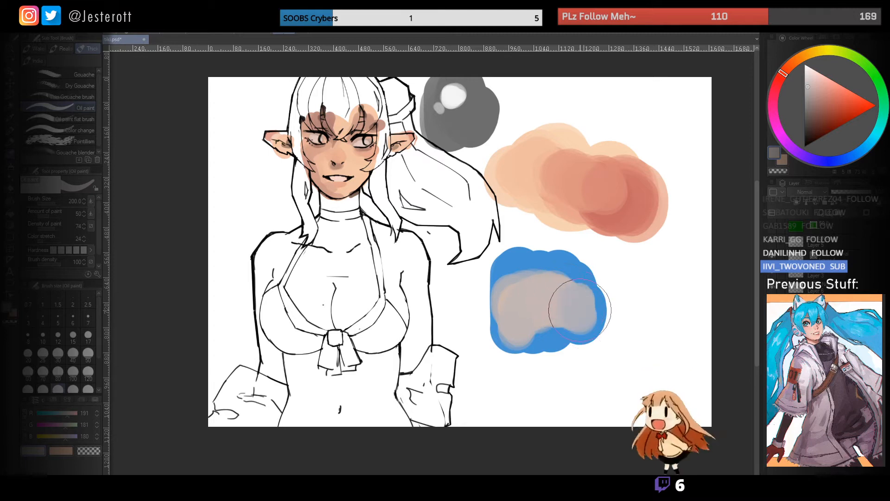
- Extend the greyish mix over the blue patch and paint a separate swatch of it beside the patch
mouse_move(552, 332)
left_mouse_down()
mouse_move(534, 315)
mouse_move(546, 302)
left_mouse_up()
left_click(543, 301, "alt")
mouse_move(607, 297)
left_mouse_down()
mouse_move(628, 278)
mouse_move(652, 294)
mouse_move(668, 285)
mouse_move(668, 247)
left_mouse_up()
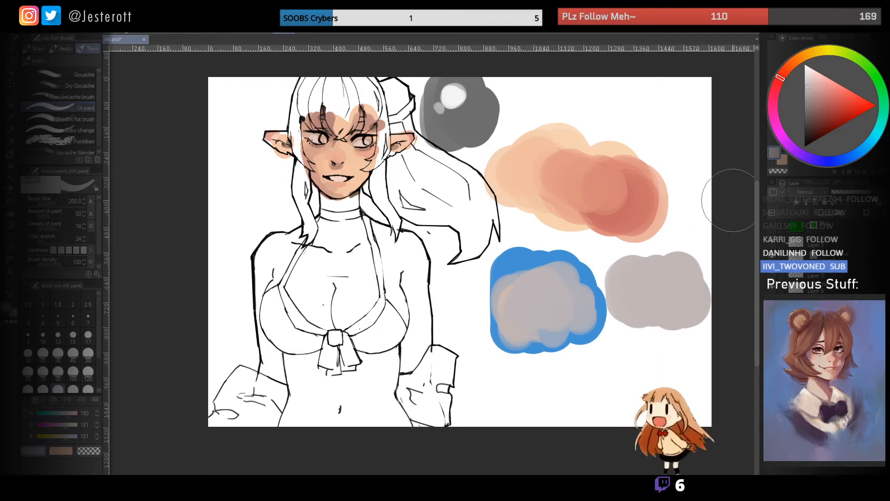
- Blend more sampled skin tone and greyish mix over the blue patch with the Oil paint brush
left_click(506, 293, "alt")
mouse_move(505, 295)
left_mouse_down()
mouse_move(540, 323)
mouse_move(516, 266)
mouse_move(524, 307)
mouse_move(552, 304)
mouse_move(543, 289)
mouse_move(527, 294)
mouse_move(521, 309)
mouse_move(529, 323)
mouse_move(574, 313)
mouse_move(557, 323)
mouse_move(561, 293)
mouse_move(528, 329)
left_mouse_up()
left_click(351, 167, "alt")
left_click(556, 323, "alt")
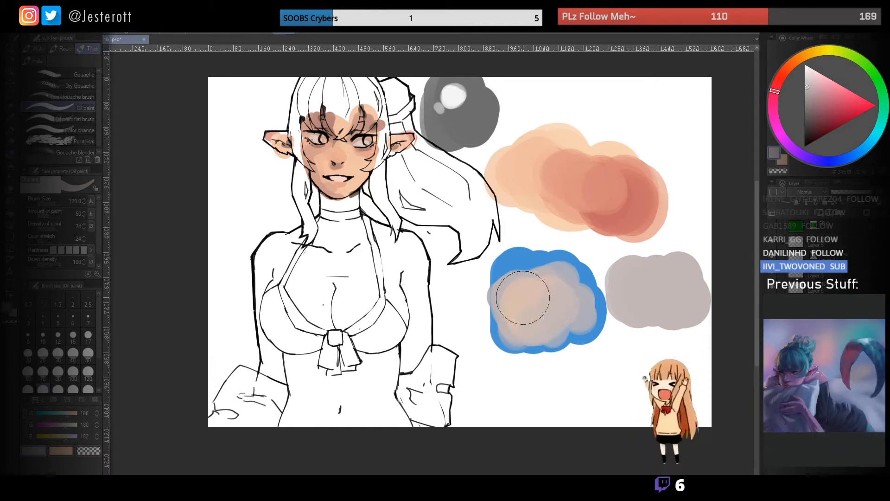
left_click_drag(523, 297, 544, 294)
- Sample skin tones from the swatches and face, and blend them over the nose and cheeks with a smaller Oil paint brush
left_click(601, 225, "alt")
left_click_drag(475, 222, 573, 251)
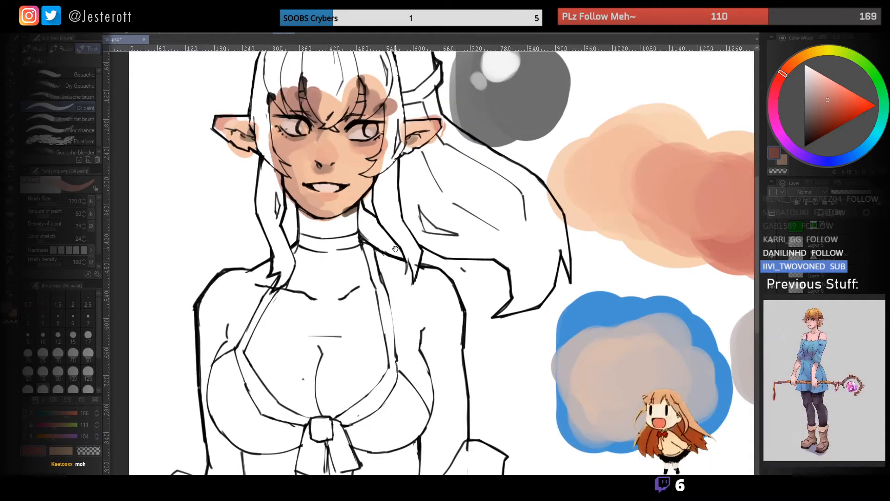
left_click_drag(399, 247, 434, 291)
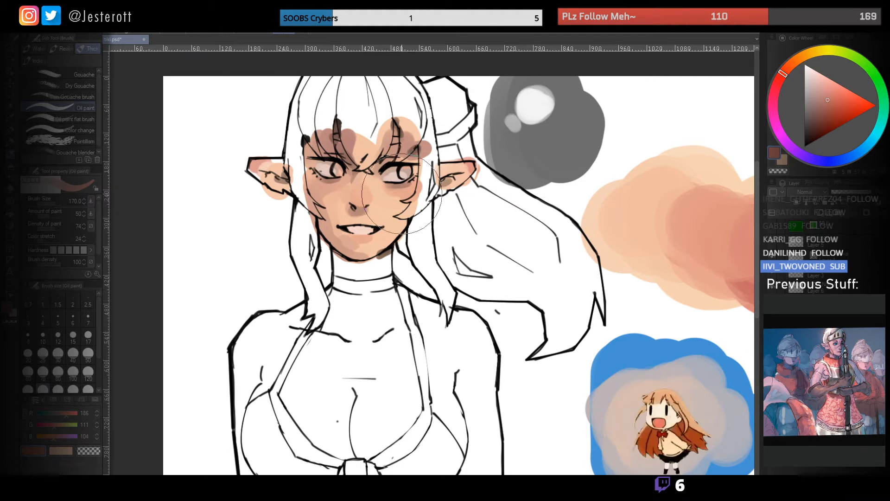
left_click_drag(445, 227, 362, 227)
mouse_move(444, 184)
left_mouse_down()
mouse_move(394, 192)
mouse_move(415, 223)
left_mouse_up()
left_click_drag(355, 227, 387, 236)
left_click(372, 237, "alt")
key("bracketleft")
key("bracketleft")
key("bracketleft")
key("bracketleft")
key("bracketleft")
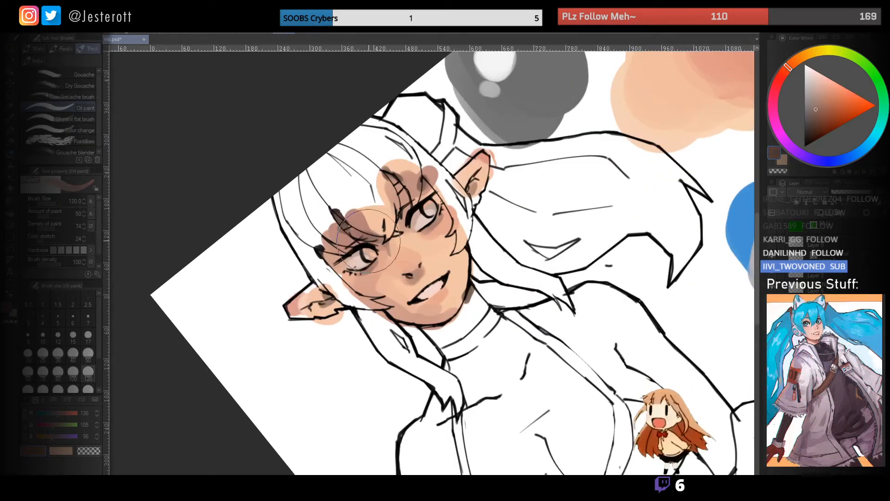
key("bracketleft")
key("bracketleft")
mouse_move(420, 266)
left_mouse_down()
mouse_move(379, 226)
mouse_move(400, 214)
left_mouse_up()
left_click(400, 210, "alt")
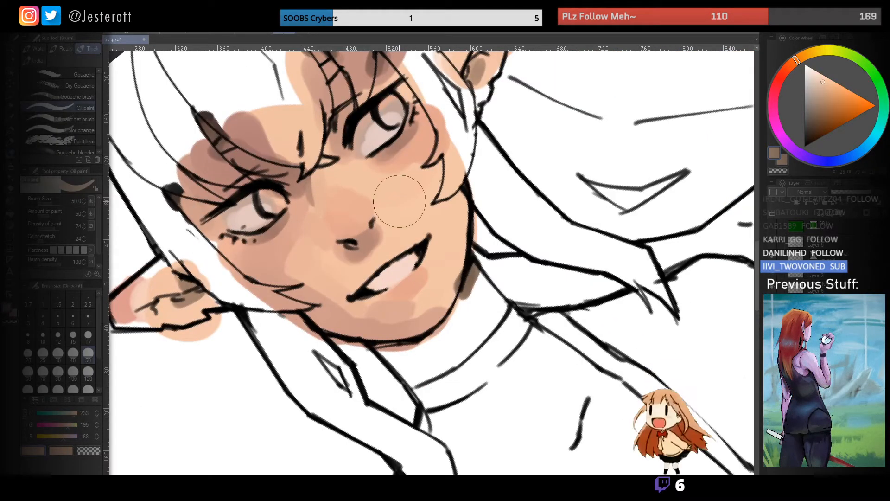
left_click_drag(409, 193, 403, 223)
left_click(388, 200, "alt")
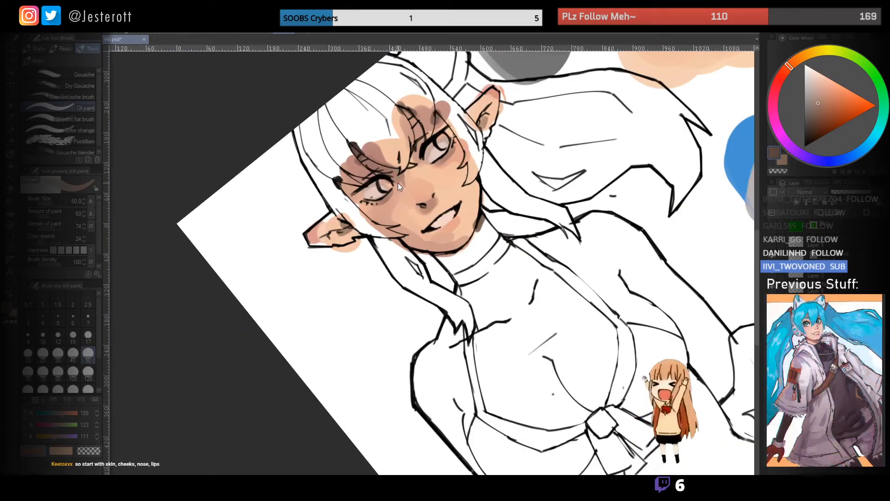
- Choose a pale pinkish off-white and tint the whites of the elf's eyes with a small Oil paint brush
left_click_drag(341, 180, 342, 183)
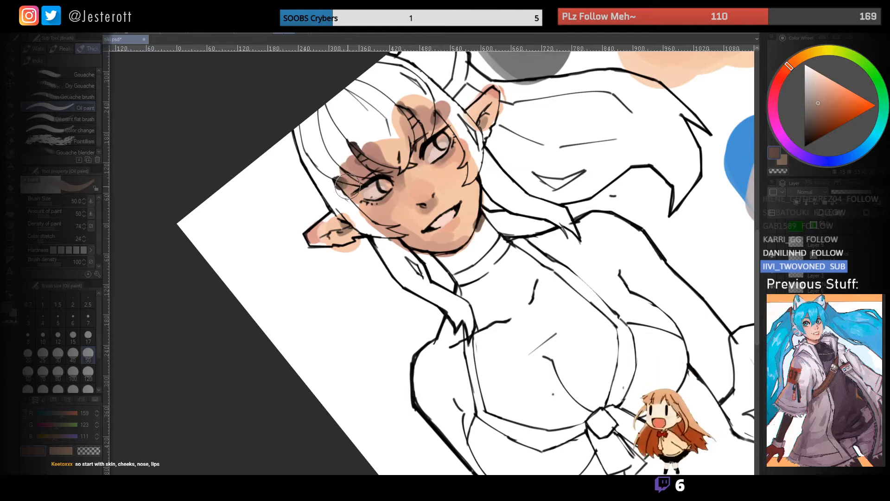
mouse_move(379, 205)
left_mouse_down()
mouse_move(359, 204)
mouse_move(362, 229)
mouse_move(383, 232)
left_mouse_up()
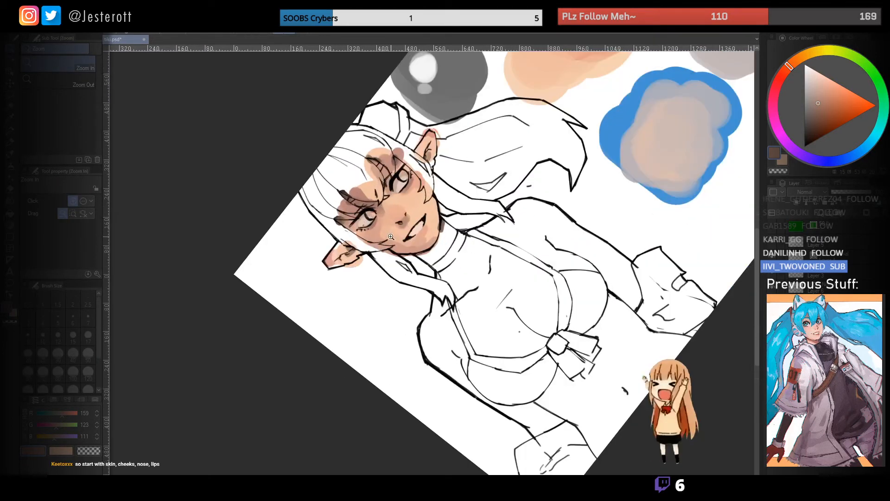
left_click(375, 233, "alt")
mouse_move(414, 239)
left_mouse_down()
mouse_move(373, 232)
mouse_move(399, 204)
mouse_move(733, 69)
left_mouse_up()
key("ctrl+space")
left_click_drag(819, 80, 814, 69)
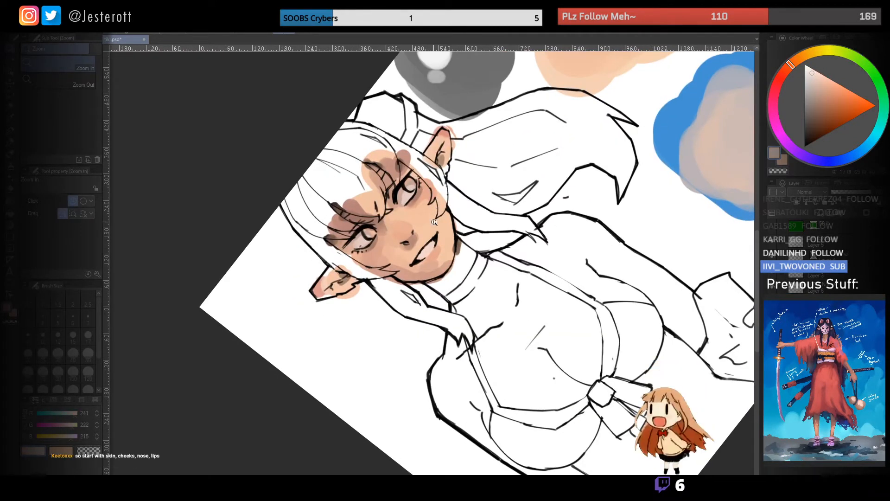
left_click(396, 211)
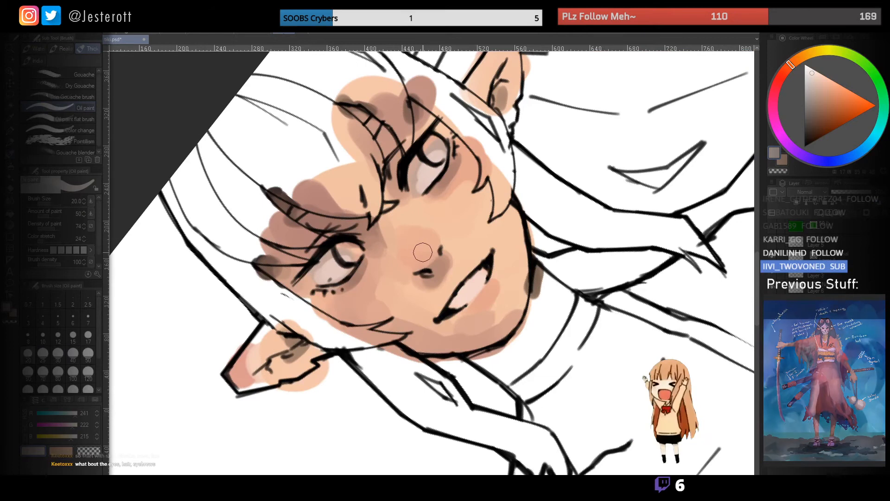
left_click_drag(434, 151, 434, 141)
- Choose near-black and darken the pupils and upper irises of both eyes with a small brush
left_click(799, 156)
left_click(804, 141)
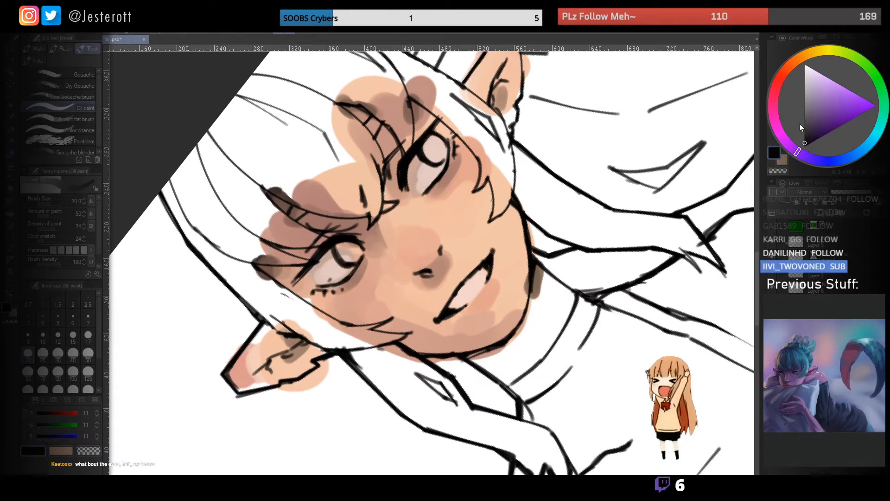
left_click_drag(436, 152, 432, 144)
key("bracketleft")
key("bracketleft")
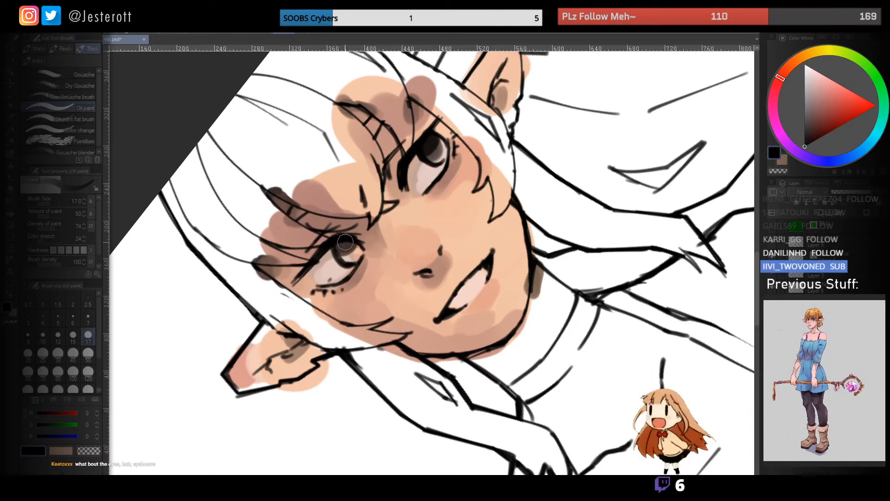
key("bracketright")
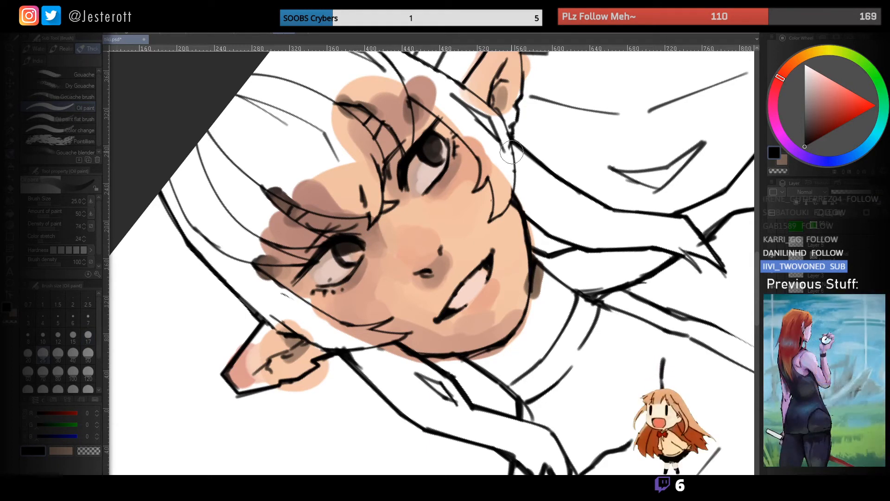
- Choose a medium blue and paint it into the lower part of both irises
left_click(834, 90)
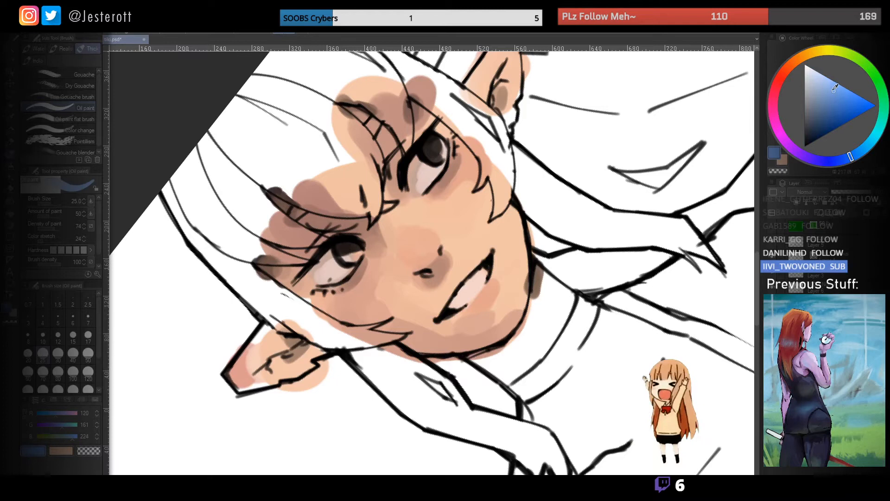
key("bracketleft")
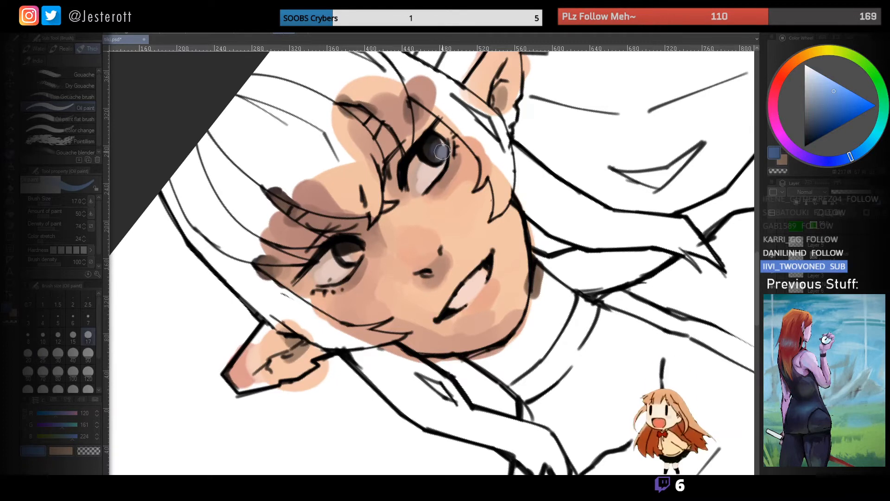
left_click_drag(356, 255, 354, 258)
- Choose pure white and dot a small highlight on each pupil with a fine pen
left_click(349, 242, "alt")
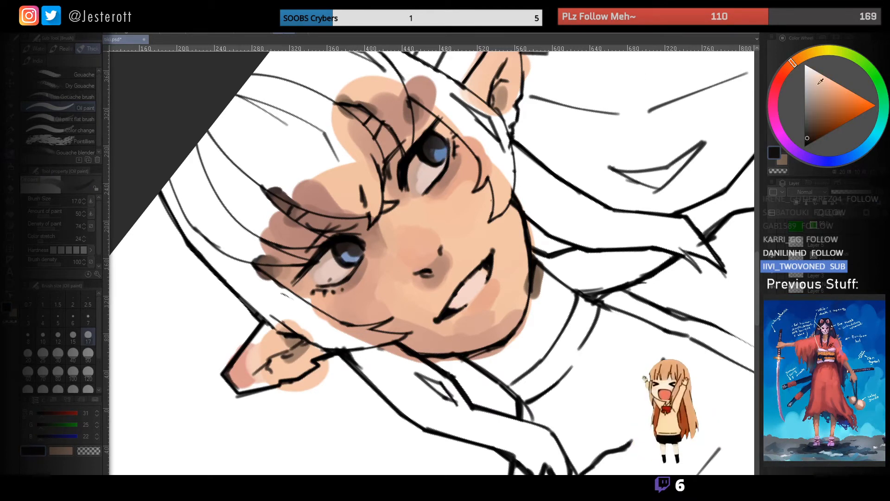
left_click_drag(819, 83, 805, 65)
key("bracketleft")
key("bracketleft")
key("bracketleft")
key("bracketleft")
key("bracketleft")
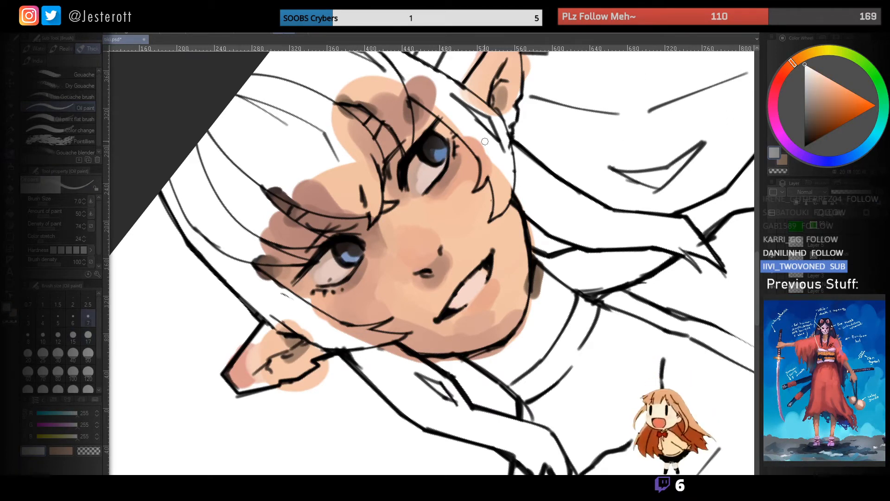
key("p")
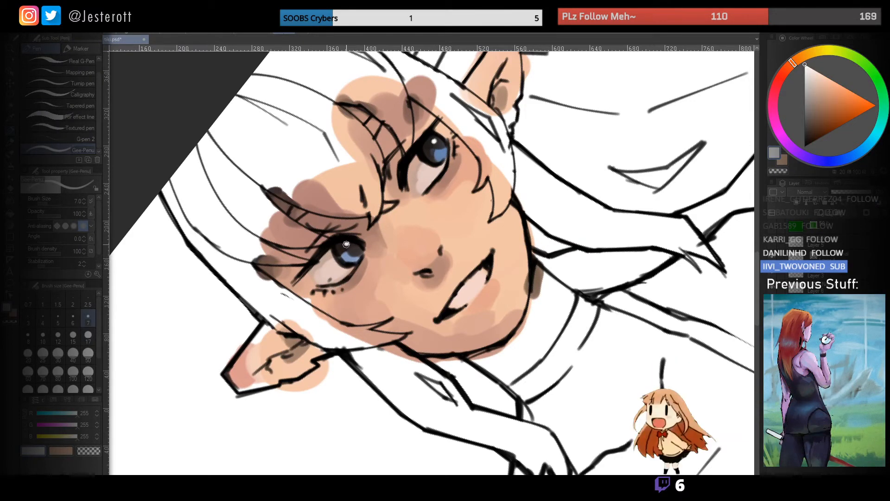
- Examine the coloured eyes and face at different zoom levels and canvas rotations
key("ctrl+space")
left_click_drag(387, 256, 413, 213)
key("space")
key("ctrl+space")
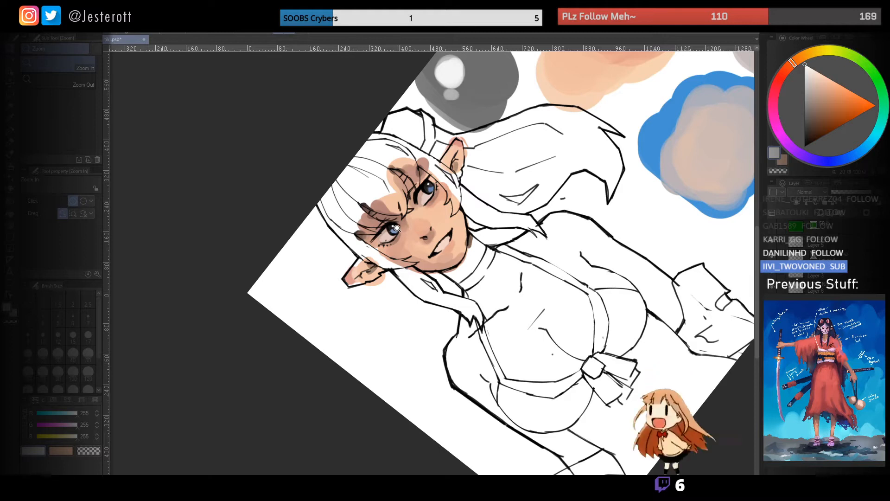
key("ctrl+@")
key("space")
left_click_drag(441, 204, 450, 192)
key("ctrl+space")
left_click_drag(467, 152, 480, 155)
key("]")
key("]")
key("]")
key("]")
key("]")
key("]")
key("]")
key("]")
key("ctrl+space")
mouse_move(486, 158)
left_mouse_down()
mouse_move(468, 156)
mouse_move(462, 122)
mouse_move(383, 125)
mouse_move(389, 171)
mouse_move(434, 171)
mouse_move(444, 177)
mouse_move(441, 203)
mouse_move(460, 205)
mouse_move(402, 173)
left_mouse_up()
key("shift+space")
key("space")
key("ctrl+space")
key("space")
key("space")
key("ctrl+space")
left_click_drag(403, 178, 456, 210)
- Dab a small white highlight on the tip of the nose with a fine Oil paint brush
key("p")
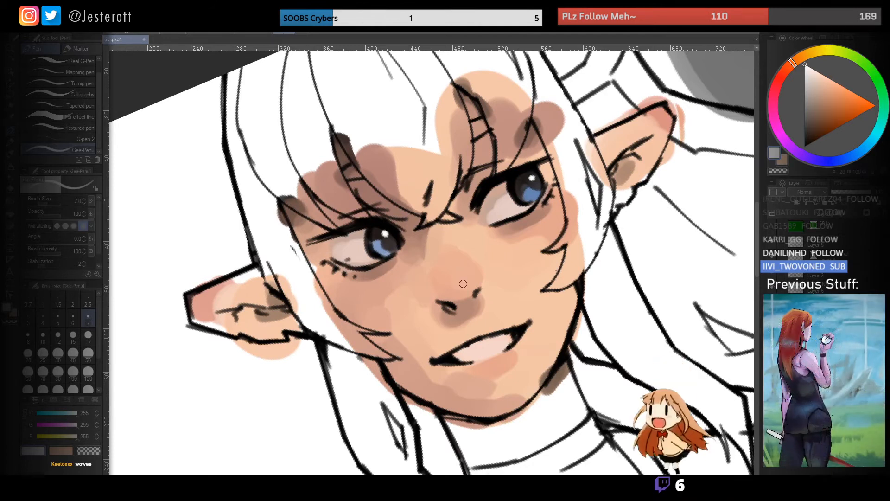
key("b")
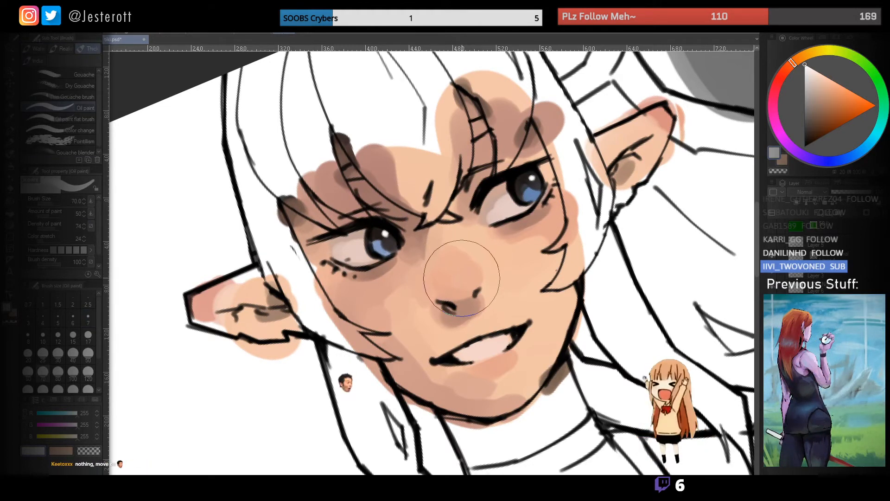
key("bracketleft")
key("bracketleft")
key("bracketleft")
key("bracketleft")
key("bracketleft")
key("bracketleft")
key("bracketleft")
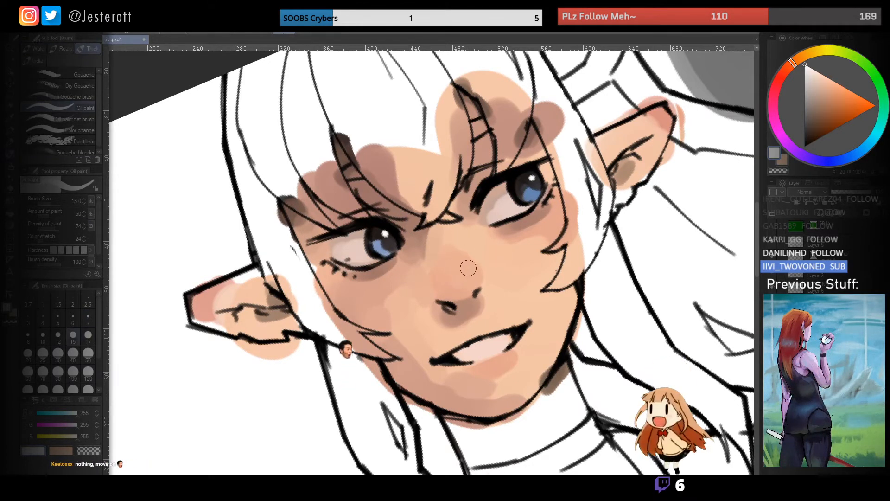
key("bracketleft")
key("bracketleft")
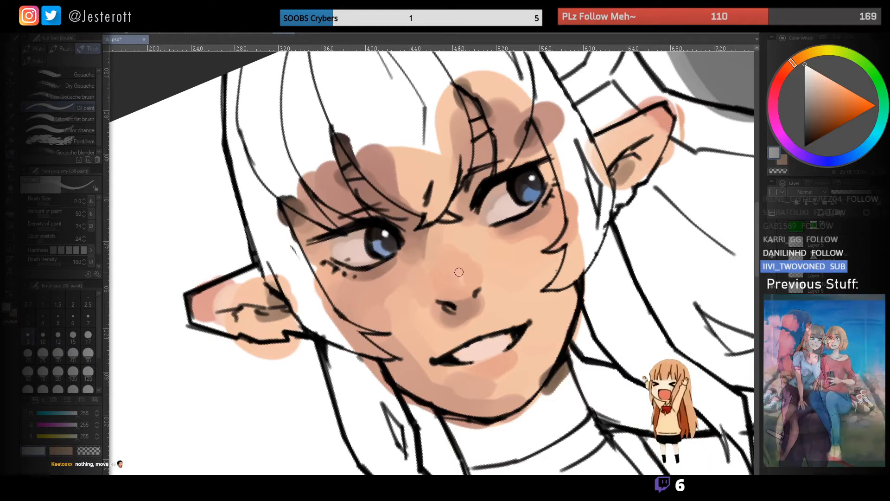
mouse_move(459, 265)
left_mouse_down()
mouse_move(417, 266)
mouse_move(447, 236)
left_mouse_up()
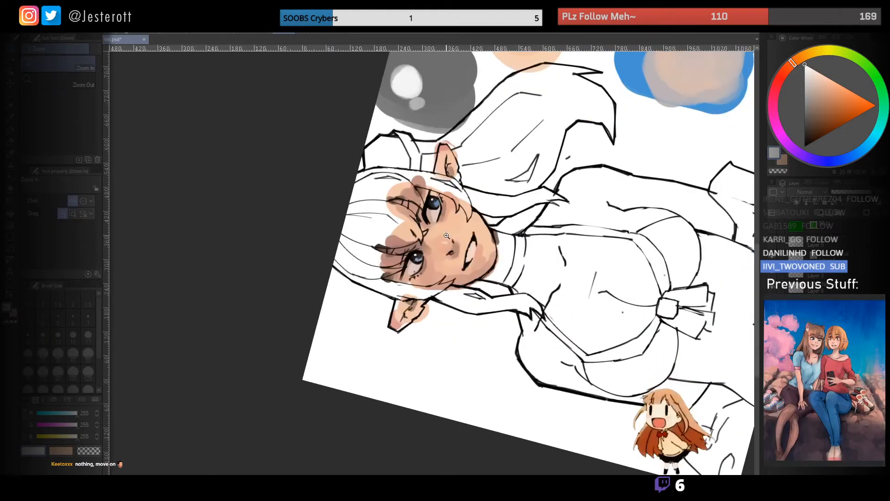
left_click(448, 245)
left_click(458, 244, "alt")
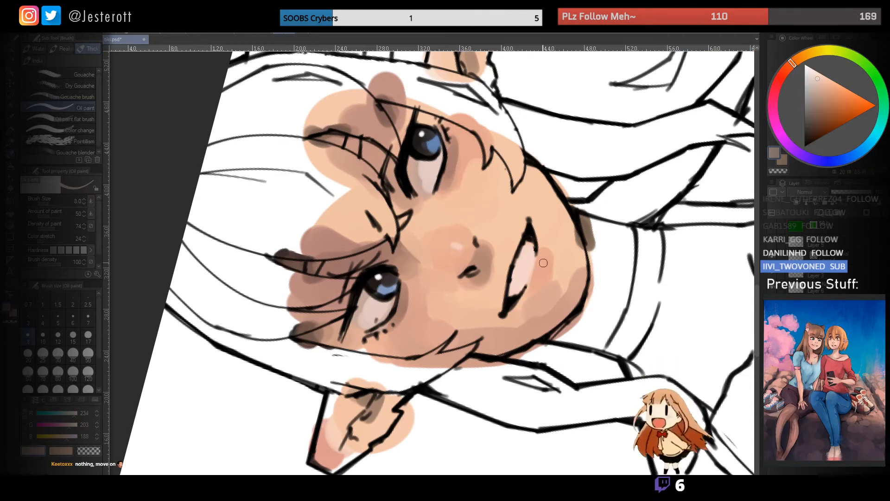
- Add a small highlight in a light skin tone to the lower lip
key("p")
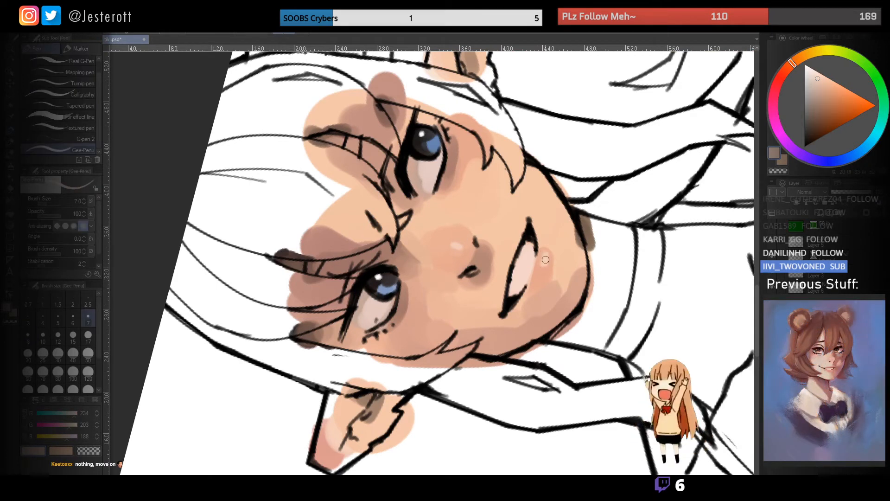
left_click(529, 258, "alt")
key("b")
left_click_drag(457, 271, 384, 273)
mouse_move(448, 206)
left_mouse_down()
mouse_move(458, 319)
mouse_move(454, 211)
left_mouse_up()
- Examine the whole face with its nose and lip highlights, both close up and from a distance
left_click_drag(473, 232, 391, 282)
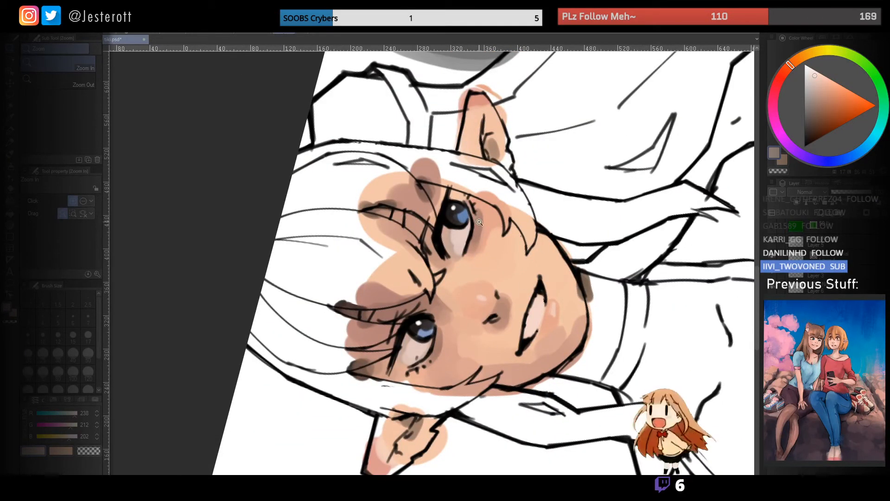
left_click_drag(475, 227, 477, 297)
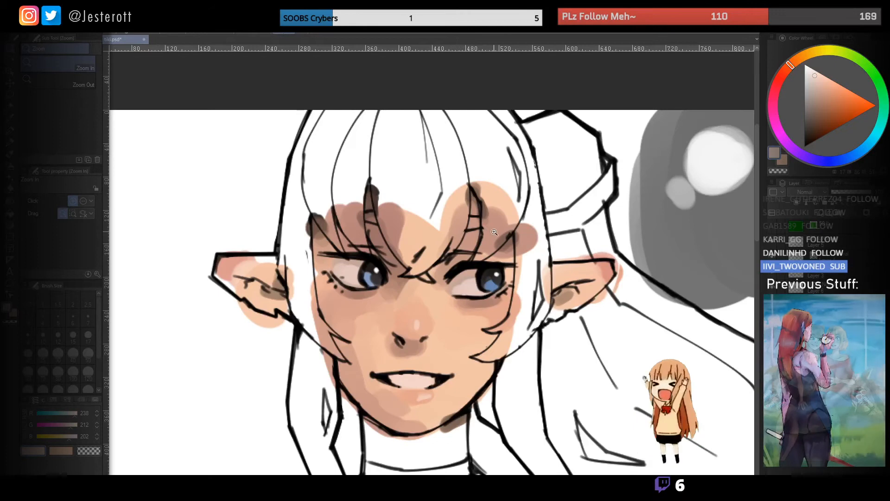
left_click_drag(503, 217, 436, 237)
left_click_drag(518, 241, 520, 193)
left_click_drag(522, 194, 469, 127)
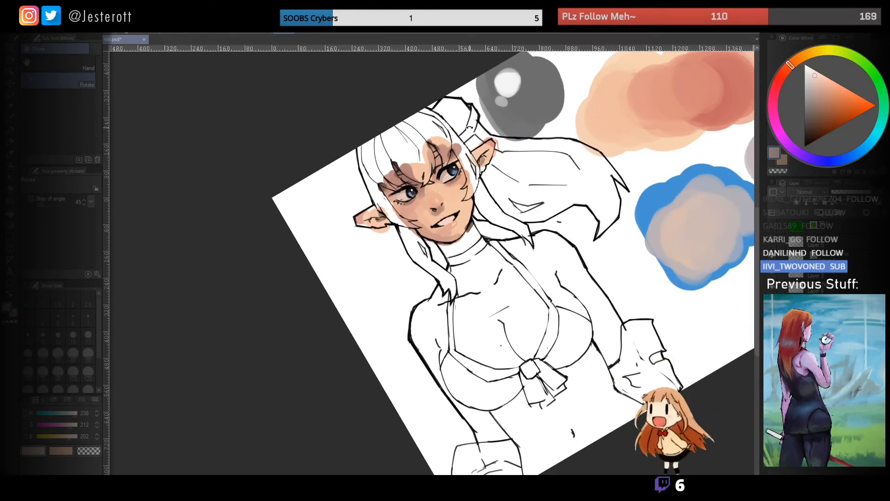
mouse_move(445, 183)
left_mouse_down()
mouse_move(433, 173)
mouse_move(439, 196)
left_mouse_up()
left_click_drag(480, 165, 433, 152)
mouse_move(413, 224)
left_mouse_down()
mouse_move(439, 214)
mouse_move(418, 212)
left_mouse_up()
key("ctrl+at")
- Erase the grey sphere, skin-tone swatches and blue colour-mixing patches beside the figure
left_click_drag(648, 287, 482, 195)
left_click_drag(483, 196, 424, 191)
key("e")
mouse_move(514, 200)
left_mouse_down()
mouse_move(532, 232)
mouse_move(534, 192)
mouse_move(487, 169)
mouse_move(514, 187)
mouse_move(495, 167)
mouse_move(520, 211)
left_mouse_up()
left_click(520, 210)
- Handwrite a bulleted note reading "Big Brush" in thick black pen beside the figure
key("p")
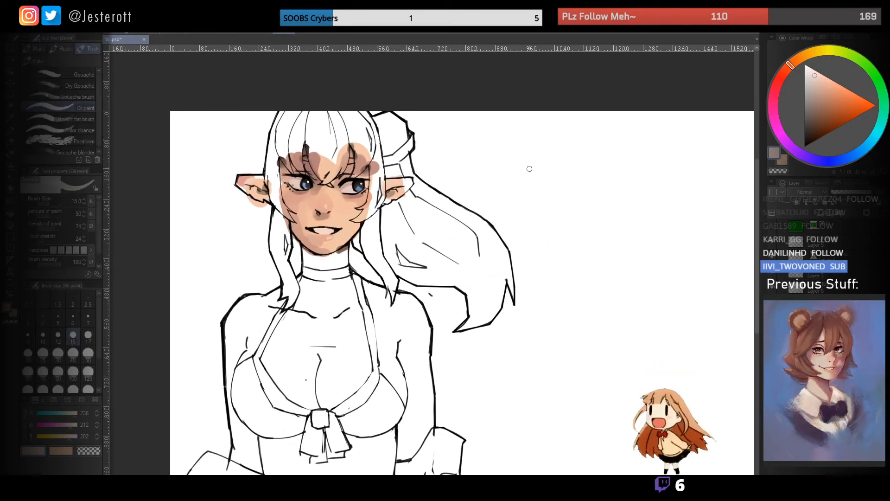
key("bracketright")
key("bracketright")
key("bracketright")
key("bracketright")
key("bracketright")
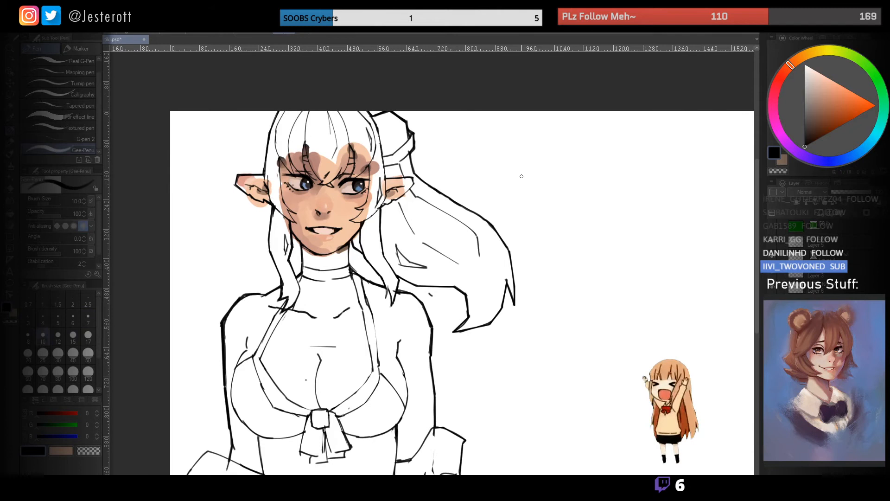
mouse_move(531, 138)
left_mouse_down()
mouse_move(459, 114)
mouse_move(448, 140)
mouse_move(475, 150)
left_mouse_up()
left_click_drag(493, 138, 478, 157)
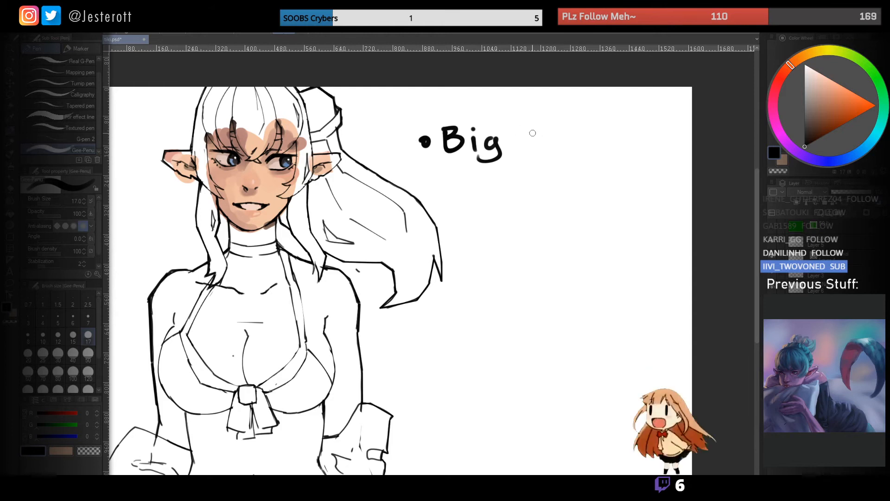
left_click_drag(532, 133, 538, 122)
left_click_drag(595, 127, 587, 148)
mouse_move(606, 116)
left_mouse_down()
mouse_move(605, 144)
mouse_move(634, 147)
left_mouse_up()
- Handwrite a second bullet reading "Light Source" beneath the first note
mouse_move(438, 195)
left_mouse_down()
mouse_move(500, 152)
mouse_move(509, 176)
mouse_move(536, 160)
mouse_move(551, 182)
left_mouse_up()
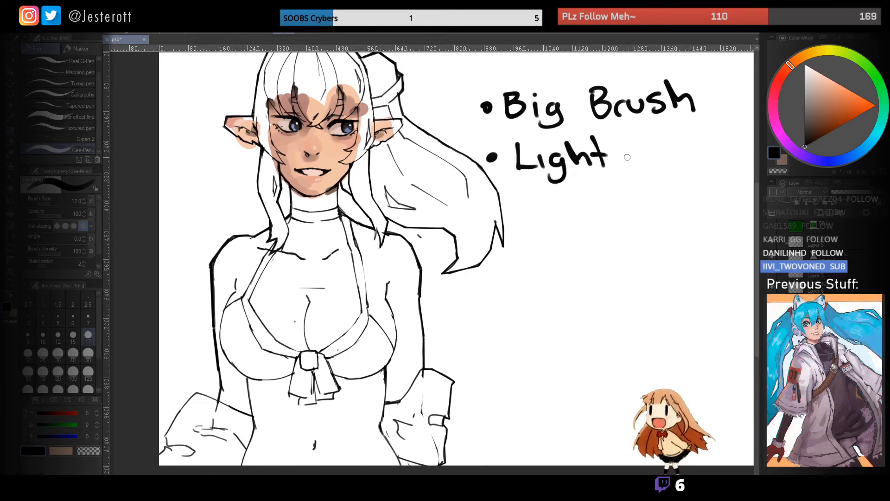
mouse_move(644, 145)
left_mouse_down()
mouse_move(622, 164)
mouse_move(679, 162)
mouse_move(698, 148)
left_mouse_up()
mouse_move(717, 149)
left_mouse_down()
mouse_move(719, 163)
mouse_move(739, 162)
left_mouse_up()
- Add "(Colour & Ambient" in smaller handwriting beneath the "Light Source" note with a thinner pen
mouse_move(601, 166)
left_mouse_down()
mouse_move(573, 138)
mouse_move(583, 148)
left_mouse_up()
key("bracketleft")
key("bracketleft")
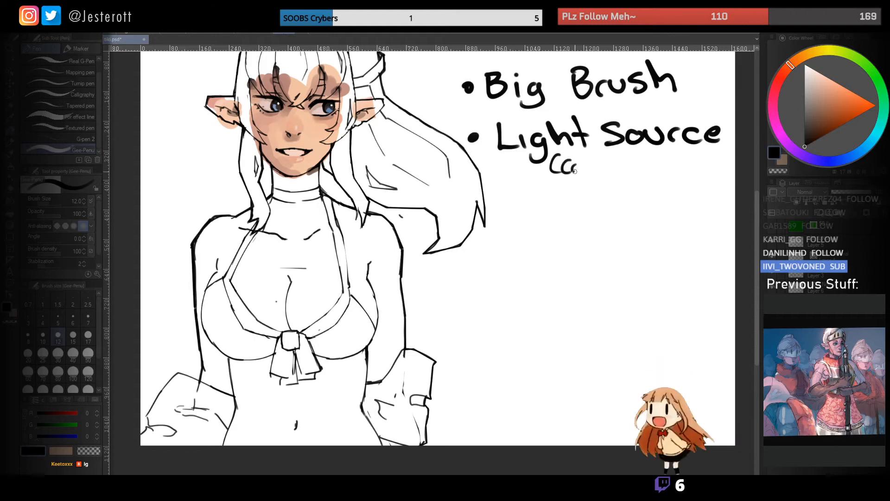
mouse_move(600, 163)
left_mouse_down()
mouse_move(609, 173)
mouse_move(619, 165)
left_mouse_up()
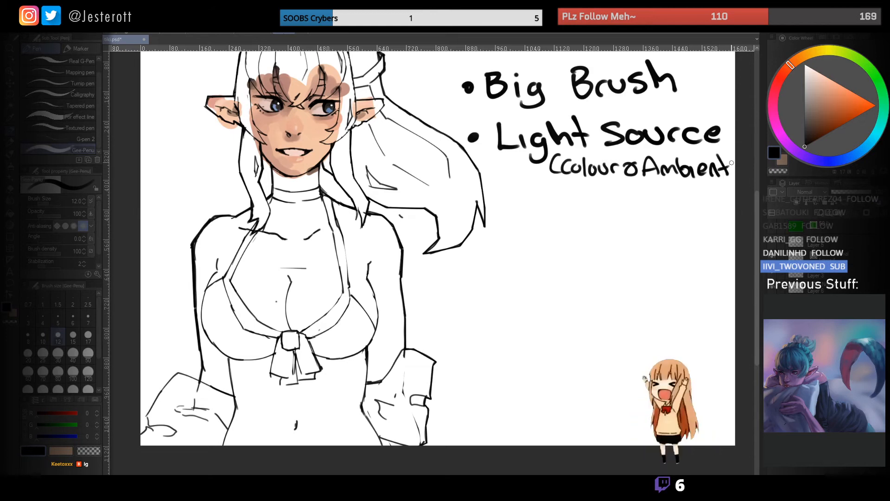
mouse_move(575, 150)
left_mouse_down()
mouse_move(592, 170)
mouse_move(604, 153)
left_mouse_up()
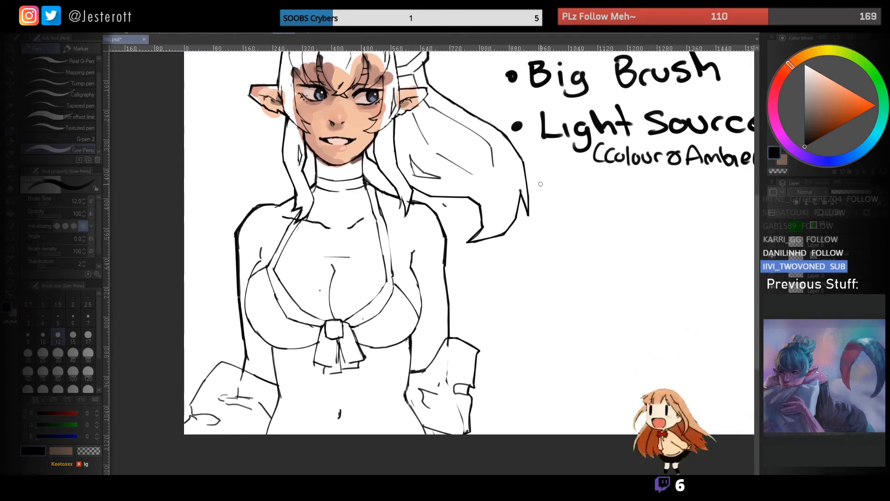
- Handwrite a third bullet reading "forms" beneath the light source note with a thicker black pen
key("bracketright")
key("bracketright")
key("bracketright")
key("bracketright")
left_click_drag(552, 184, 543, 199)
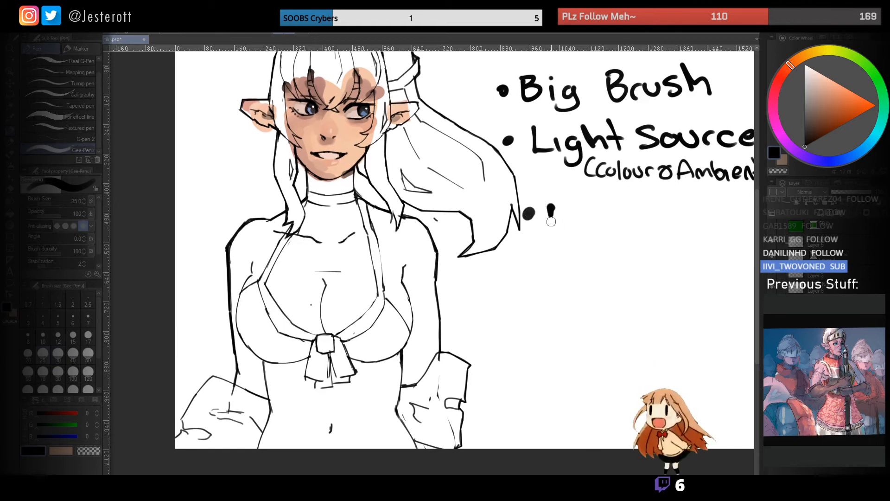
left_click_drag(549, 225, 562, 223)
mouse_move(580, 218)
left_mouse_down()
mouse_move(646, 238)
mouse_move(606, 249)
mouse_move(597, 208)
left_mouse_up()
scroll(606, 250, "down", 4)
left_click_drag(548, 261, 574, 242)
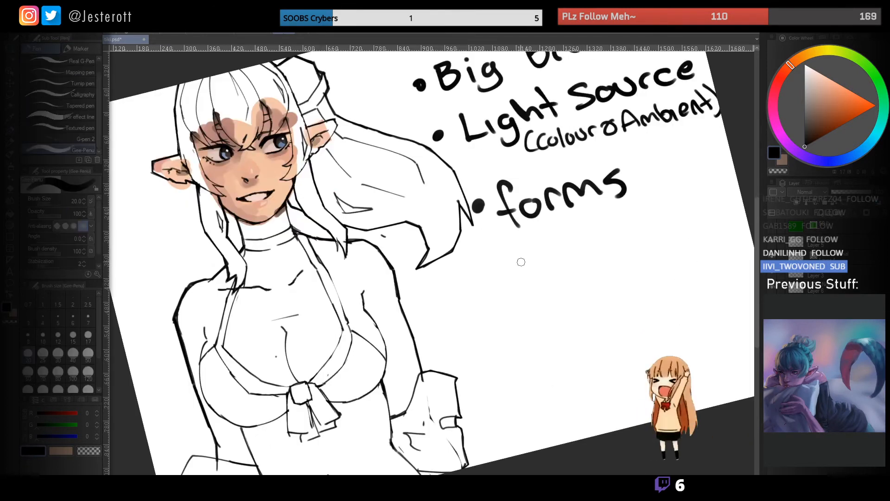
- Handwrite a fourth bullet reading "values" beneath the "forms" note
mouse_move(511, 253)
left_mouse_down()
mouse_move(541, 246)
mouse_move(562, 268)
left_mouse_up()
mouse_move(580, 228)
left_mouse_down()
mouse_move(577, 263)
mouse_move(605, 256)
left_mouse_up()
mouse_move(625, 231)
left_mouse_down()
mouse_move(618, 227)
mouse_move(632, 245)
left_mouse_up()
left_click_drag(646, 215, 560, 225)
double_click(581, 242)
left_click(579, 264)
mouse_move(560, 225)
left_mouse_down()
mouse_move(538, 225)
mouse_move(514, 205)
mouse_move(556, 200)
mouse_move(530, 211)
mouse_move(601, 226)
left_mouse_up()
- Mark out the "Light Source (Colour & Ambient)" note with black oil paint lines above and below it
left_click_drag(408, 167, 430, 149)
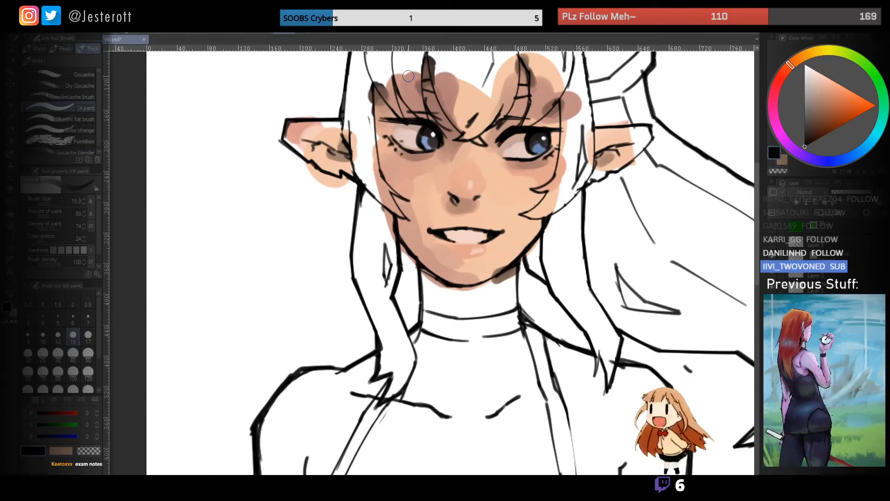
left_click_drag(524, 134, 467, 180)
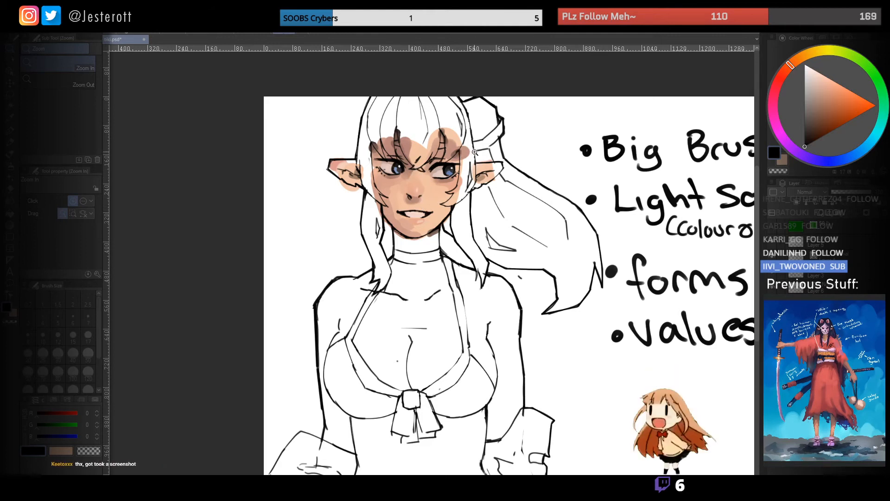
left_click_drag(457, 166, 415, 165)
left_click(446, 228)
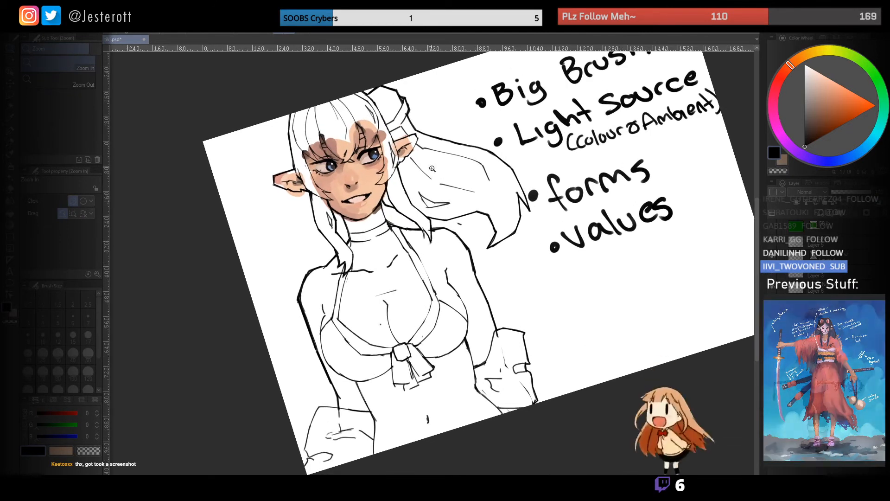
key("b")
left_click_drag(438, 216, 388, 220)
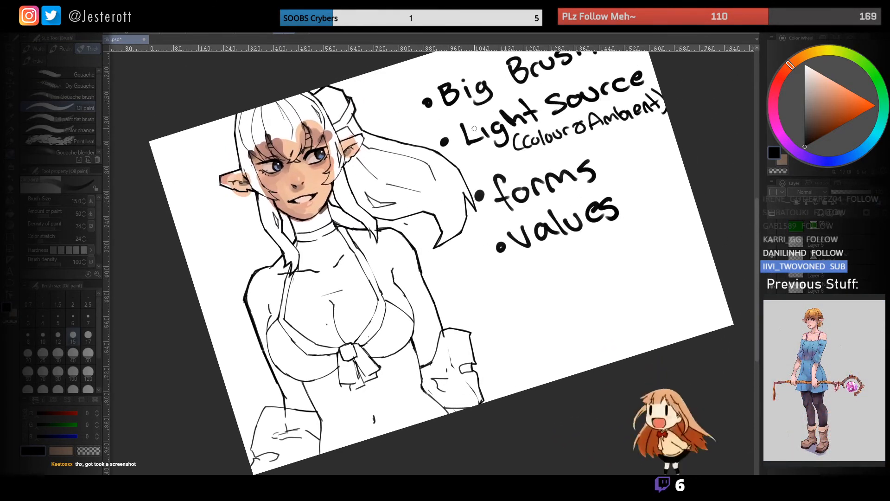
left_click_drag(484, 107, 547, 81)
key("ctrl+z")
mouse_move(437, 125)
left_mouse_down()
mouse_move(617, 60)
mouse_move(461, 172)
mouse_move(670, 120)
left_mouse_up()
key("ctrl+z")
left_click_drag(492, 173, 669, 117)
- Paint a round medium-blue swatch beneath the notes with a size 100 oil paint brush
key("bracketright")
key("bracketright")
key("bracketright")
key("bracketright")
key("bracketright")
key("bracketright")
left_click_drag(864, 149, 857, 153)
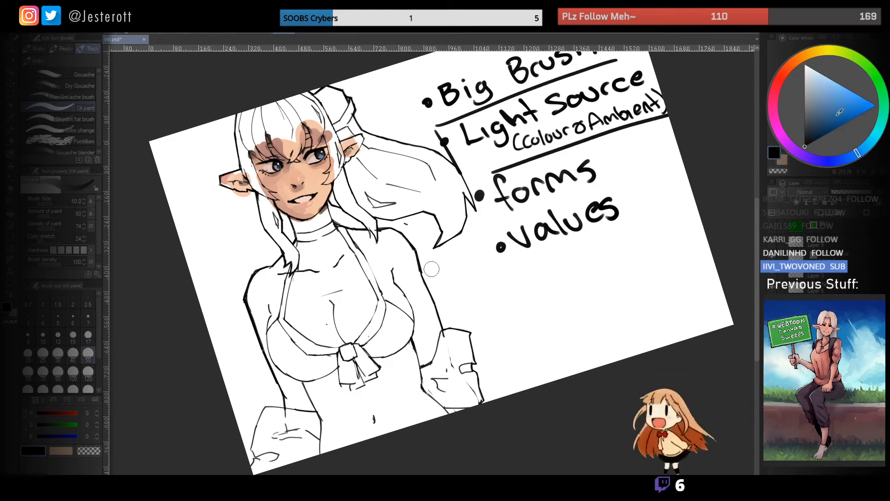
left_click_drag(843, 114, 840, 106)
key("bracketright")
key("bracketright")
key("bracketright")
key("bracketright")
left_click(500, 321)
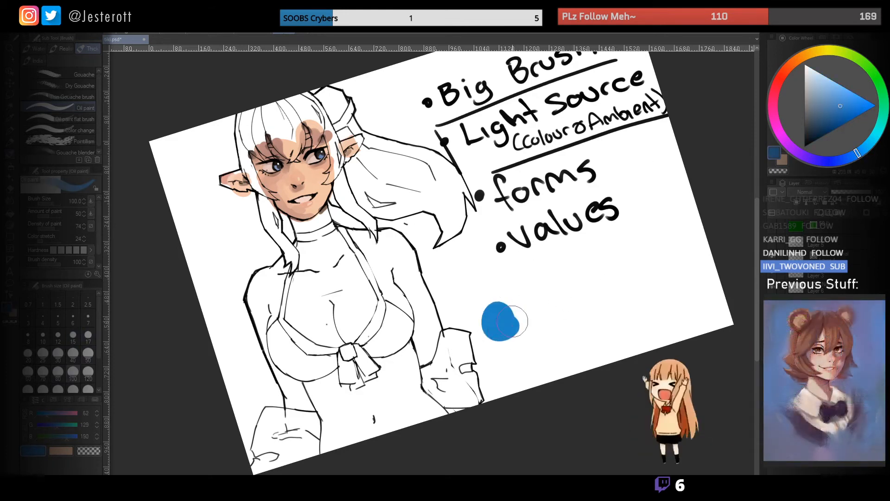
- Paint a round light-orange swatch beneath the notes, on the far side from the figure
left_click(800, 57)
left_click(845, 87)
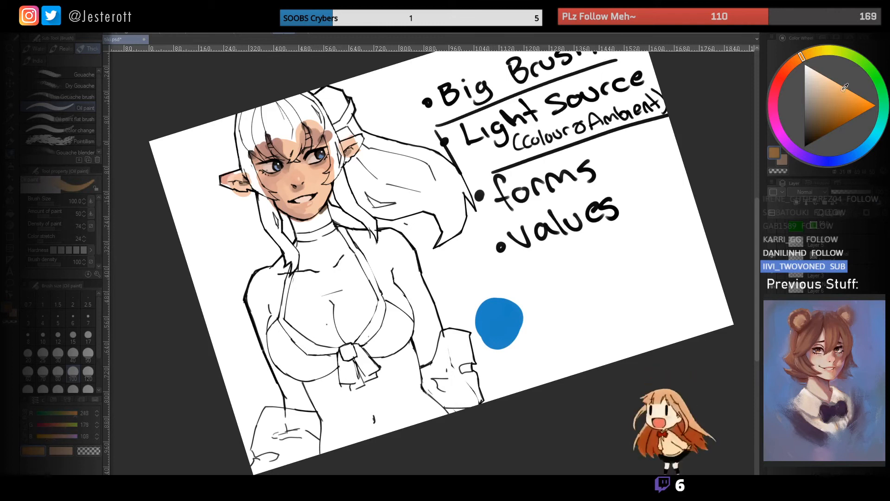
left_click(630, 275)
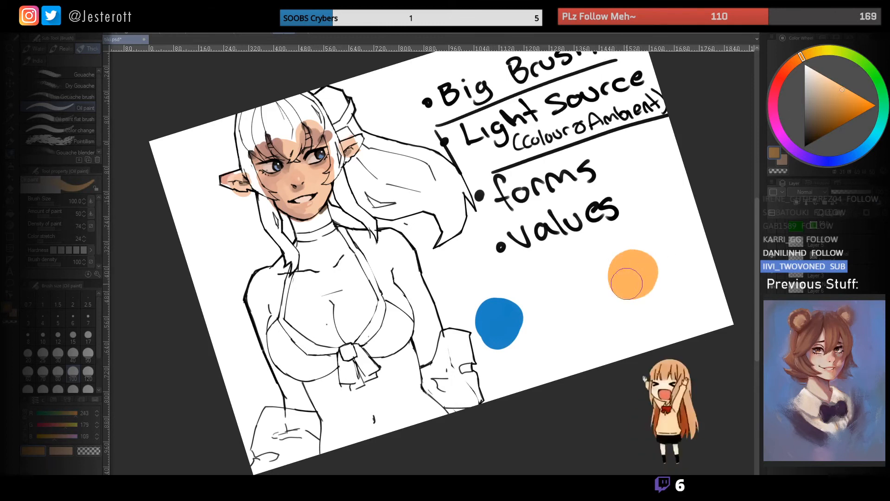
mouse_move(578, 264)
left_mouse_down()
mouse_move(559, 203)
mouse_move(611, 207)
left_mouse_up()
key("p")
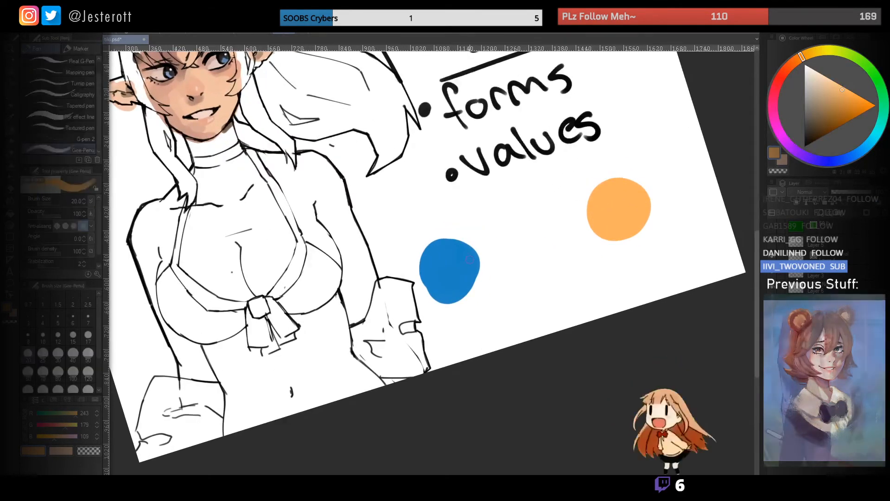
key("]")
key("]")
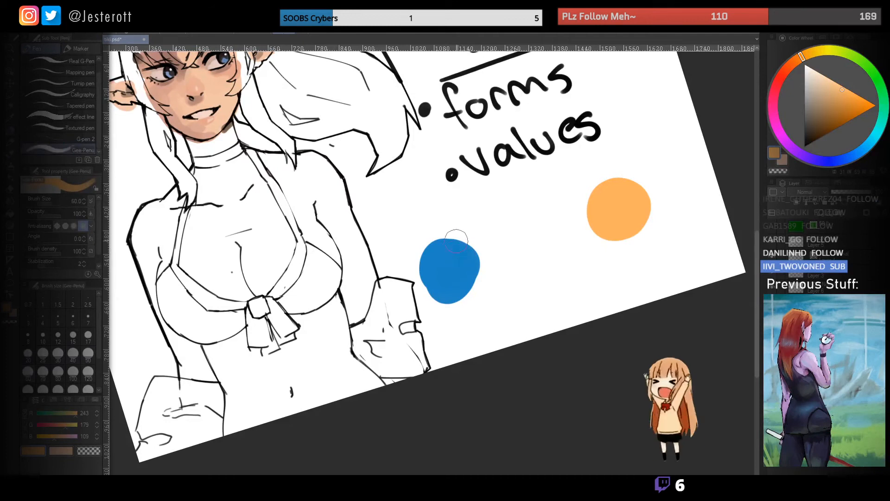
key("]")
key("]")
mouse_move(477, 248)
left_mouse_down()
mouse_move(512, 297)
mouse_move(521, 283)
mouse_move(511, 274)
left_mouse_up()
key("b")
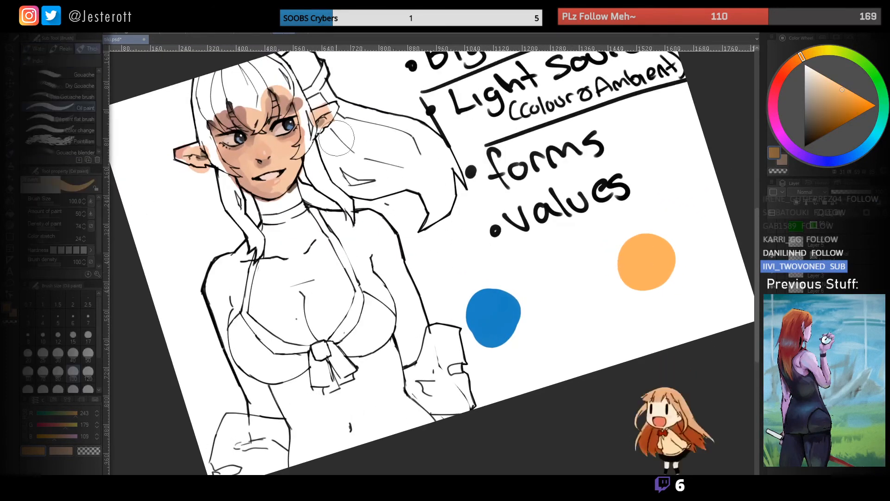
- Paint a round light-pink skin-tone ball between the blue and orange swatches, retrying until the tone is light enough
left_click(295, 168, "alt")
mouse_move(569, 285)
left_mouse_down()
mouse_move(558, 287)
mouse_move(576, 285)
left_mouse_up()
key("ctrl+z")
left_click(786, 67)
left_click(822, 83)
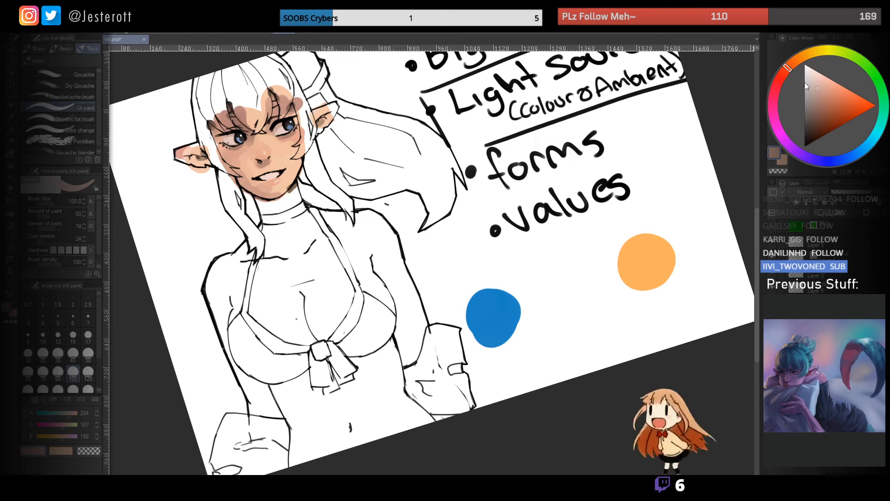
mouse_move(567, 280)
left_mouse_down()
mouse_move(563, 290)
mouse_move(565, 282)
left_mouse_up()
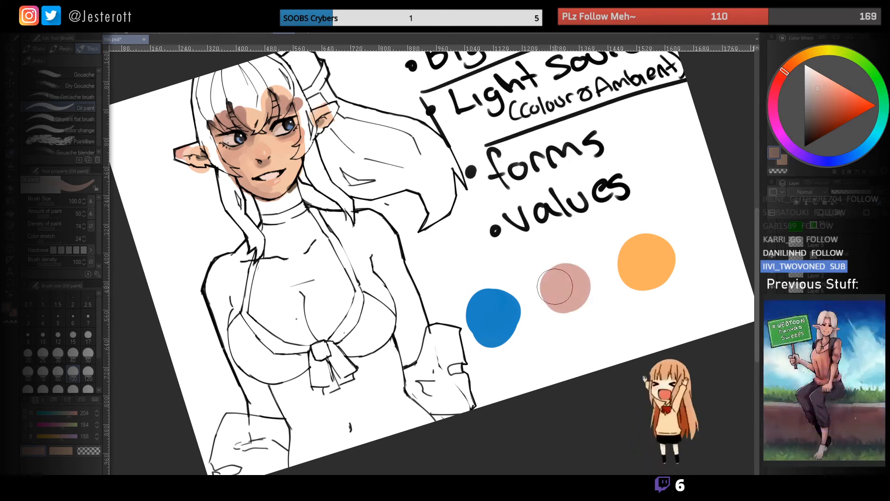
key("ctrl+z")
mouse_move(572, 292)
left_mouse_down()
mouse_move(562, 297)
mouse_move(566, 251)
mouse_move(554, 226)
left_mouse_up()
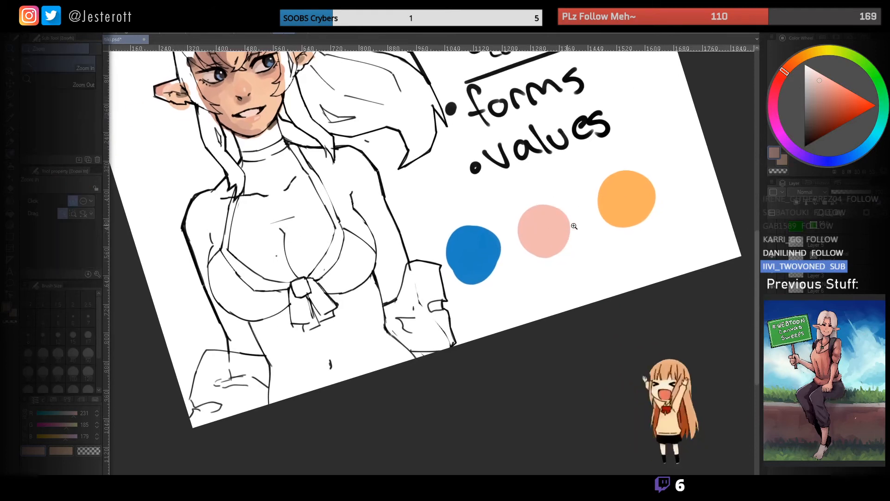
- Paint a peach lit area on the side of the pink ball facing the orange swatch, using a smaller brush
left_click(565, 223, "ctrl")
left_click(646, 185, "alt")
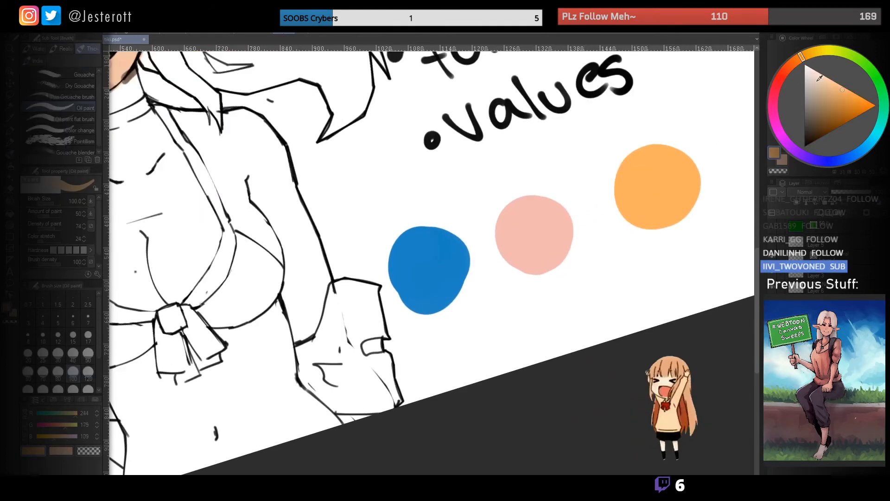
left_click(563, 219, "alt")
left_click(796, 62)
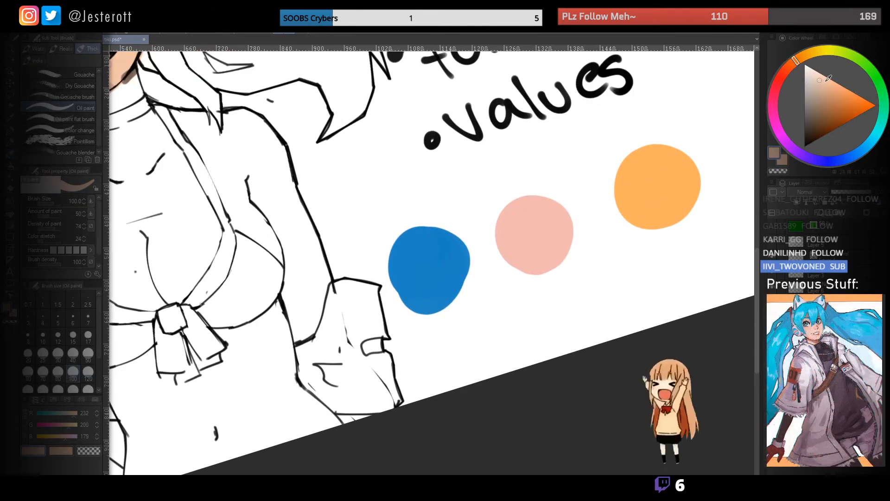
left_click_drag(819, 77, 818, 74)
key("[")
key("[")
key("[")
mouse_move(546, 212)
left_mouse_down()
mouse_move(549, 227)
mouse_move(527, 208)
left_mouse_up()
left_click(551, 232, "alt")
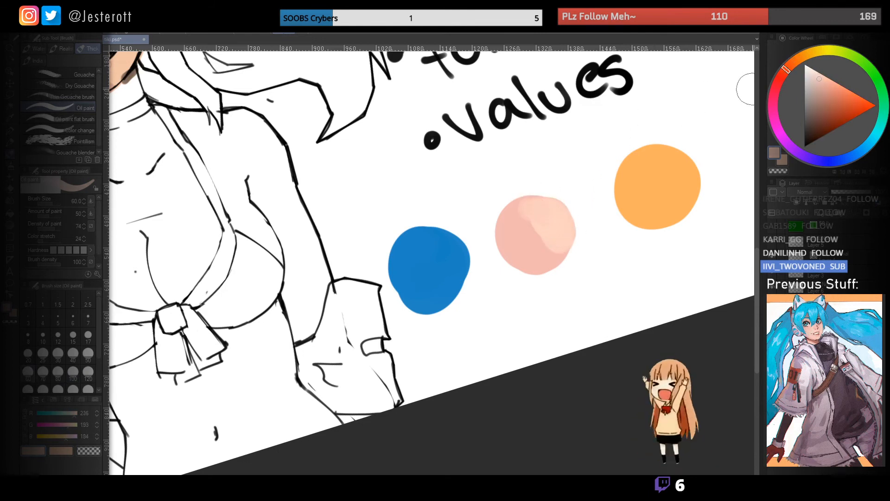
- Layer a yellower, warmer highlight over the peach lit area of the pink ball
left_click_drag(793, 67, 798, 59)
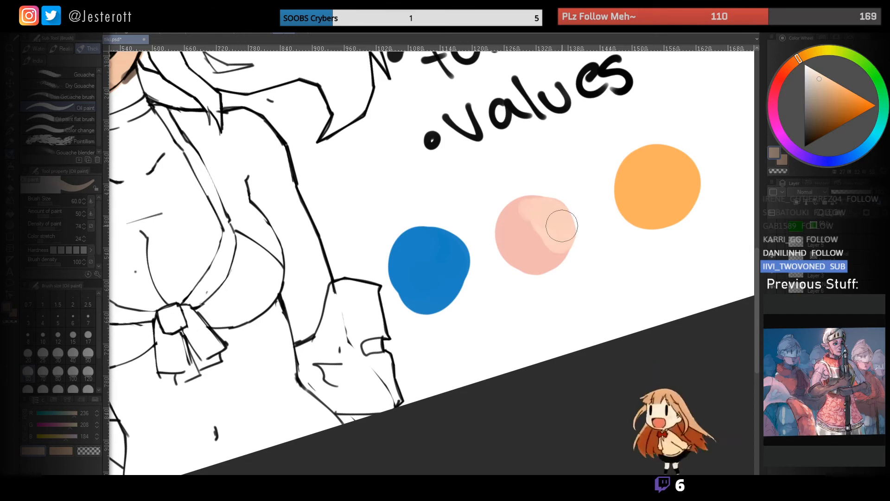
left_click(803, 56)
mouse_move(573, 213)
left_mouse_down()
mouse_move(560, 208)
mouse_move(561, 232)
left_mouse_up()
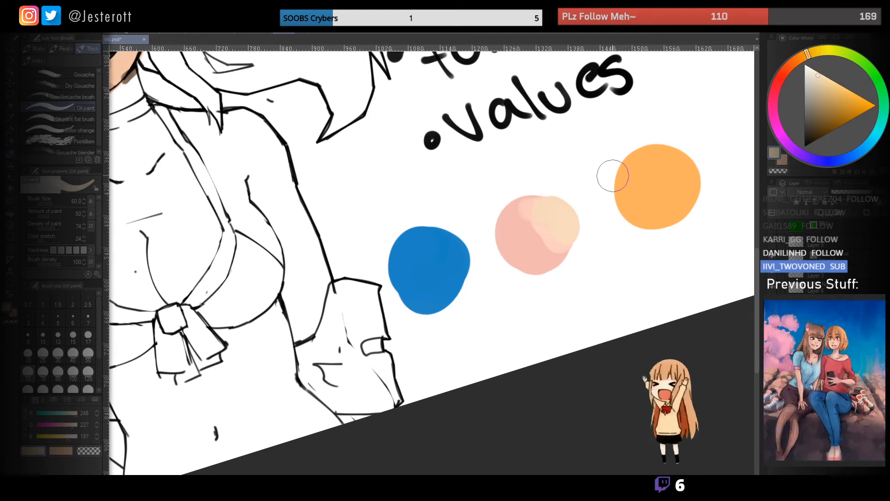
- Shade the side of the pink ball facing the blue swatch with a darker, cooler mauve tone
left_click(783, 69)
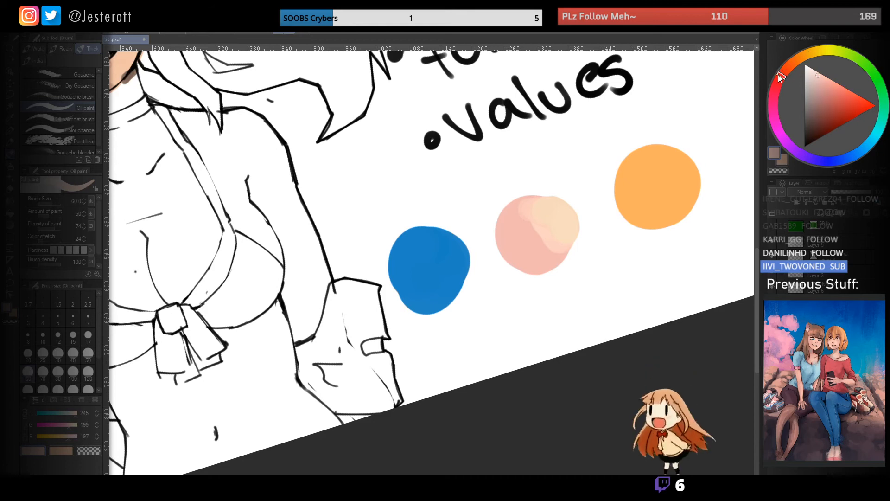
mouse_move(782, 73)
left_mouse_down()
mouse_move(774, 88)
mouse_move(818, 93)
mouse_move(816, 101)
left_mouse_up()
left_click(820, 81)
mouse_move(515, 252)
left_mouse_down()
mouse_move(530, 245)
mouse_move(520, 250)
mouse_move(541, 260)
mouse_move(510, 234)
left_mouse_up()
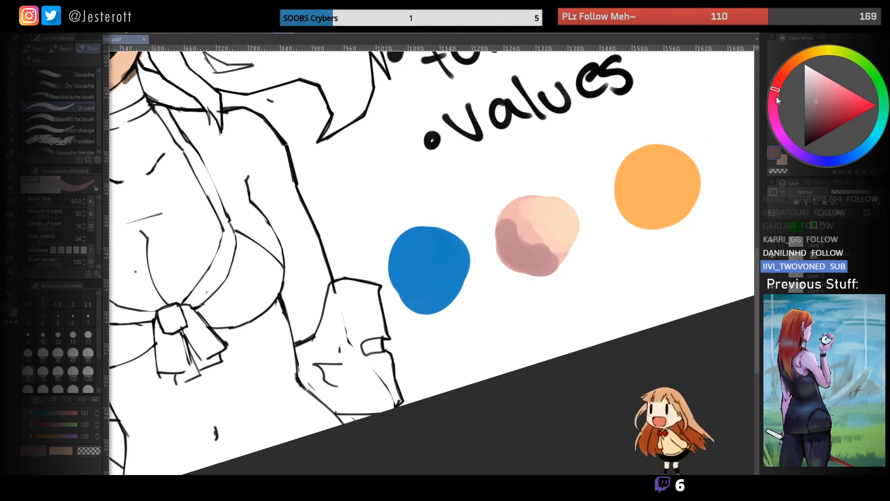
left_click_drag(775, 94, 811, 120)
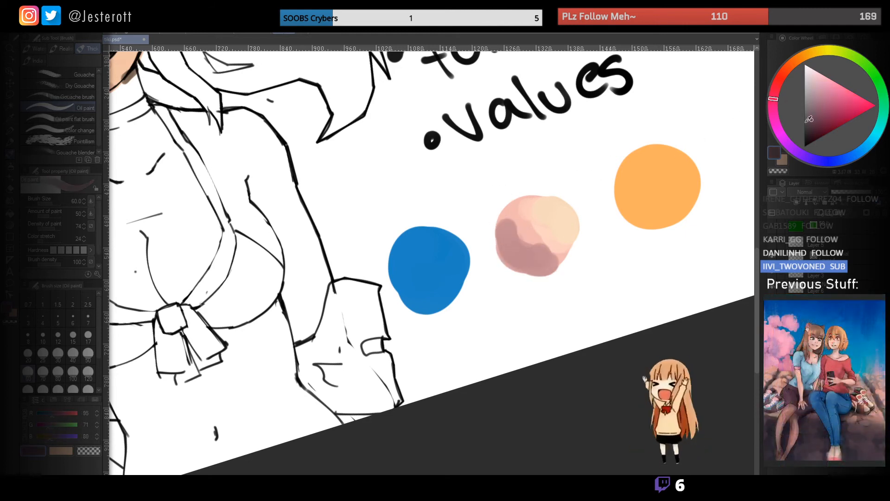
mouse_move(518, 244)
left_mouse_down()
mouse_move(526, 263)
mouse_move(518, 245)
mouse_move(564, 244)
mouse_move(619, 264)
left_mouse_up()
- Blend the highlight, midtone and mauve shadow of the ball using colours sampled from its surface
key("ctrl+space")
left_click(548, 222, "alt")
mouse_move(543, 224)
left_mouse_down()
mouse_move(533, 231)
mouse_move(553, 232)
mouse_move(554, 215)
mouse_move(567, 231)
left_mouse_up()
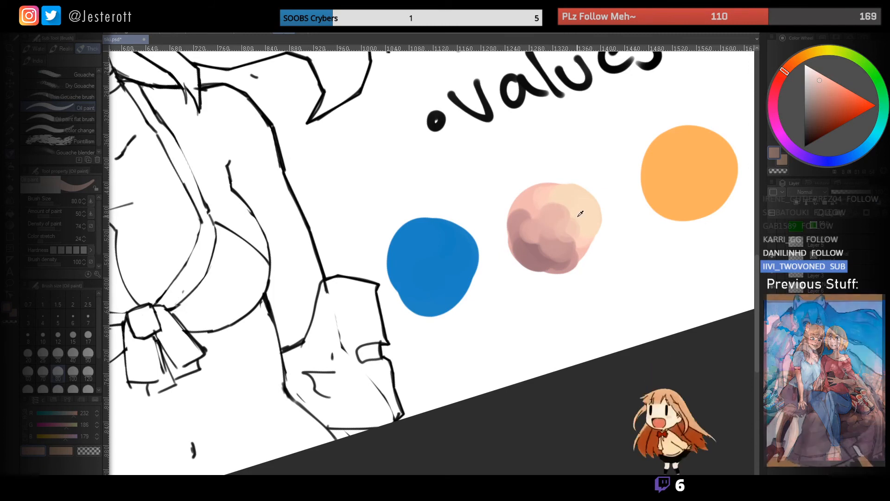
left_click(577, 215, "alt")
mouse_move(562, 196)
left_mouse_down()
mouse_move(537, 203)
mouse_move(578, 227)
mouse_move(521, 232)
mouse_move(541, 253)
mouse_move(575, 260)
left_mouse_up()
left_click(521, 248, "alt")
key("ctrl+space")
key("ctrl+z")
left_click(551, 230, "alt")
mouse_move(549, 229)
left_mouse_down()
mouse_move(554, 208)
mouse_move(575, 226)
mouse_move(572, 200)
mouse_move(545, 193)
left_mouse_up()
left_click(574, 200, "alt")
key("ctrl+space")
mouse_move(576, 225)
left_mouse_down()
mouse_move(541, 229)
mouse_move(604, 224)
mouse_move(584, 206)
mouse_move(558, 224)
mouse_move(561, 280)
mouse_move(593, 278)
left_mouse_up()
left_click(564, 236, "alt")
key("ctrl+space")
left_click(585, 204, "alt")
key("ctrl+space")
key("space")
key("ctrl+space")
left_click(577, 274, "alt")
- Paint a saturated red band along the boundary between light and shadow on the ball and spread it into the shadow
key("bracketleft")
left_click(781, 77)
left_click_drag(829, 105, 833, 113)
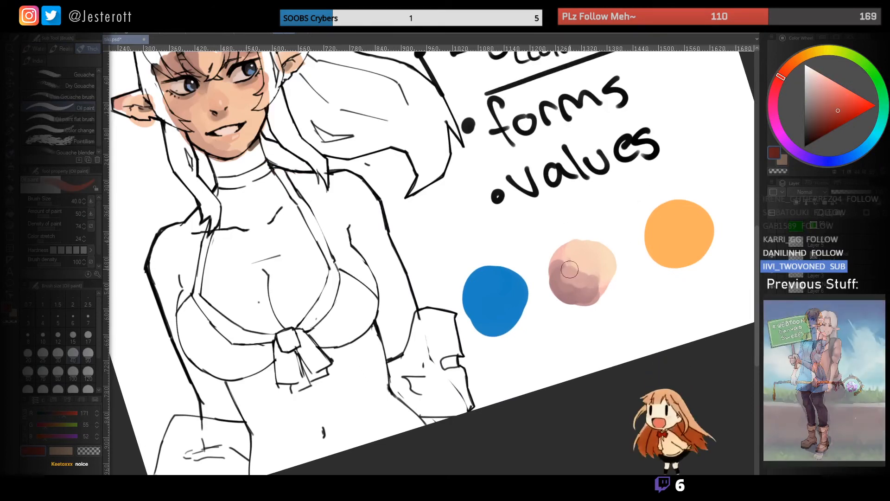
key("bracketleft")
key("bracketleft")
key("bracketleft")
key("bracketleft")
key("bracketleft")
left_click_drag(567, 271, 596, 284)
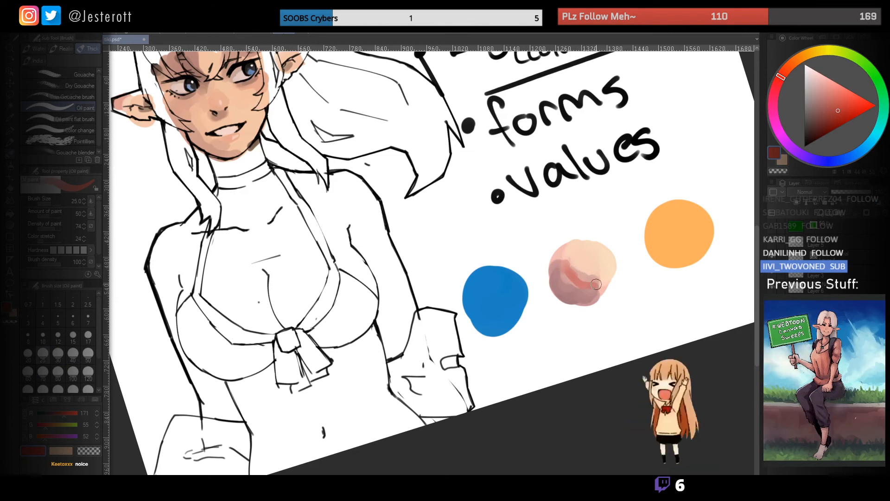
key("bracketright")
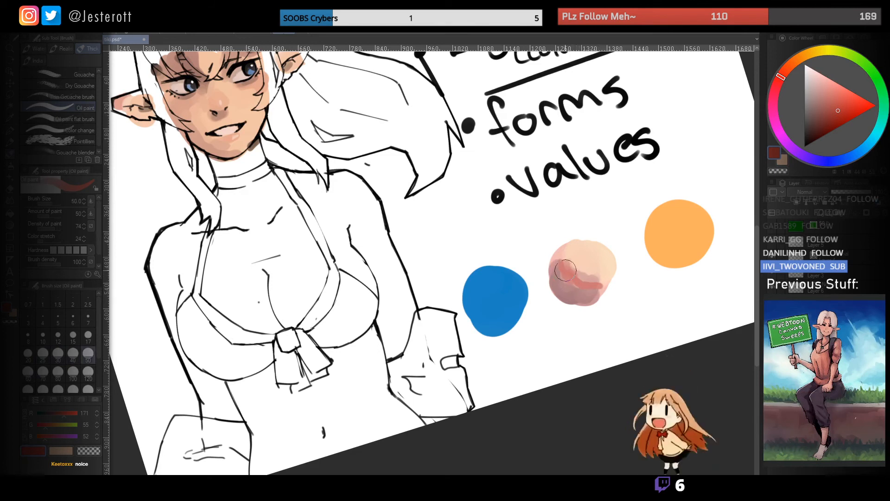
left_click(560, 282, "alt")
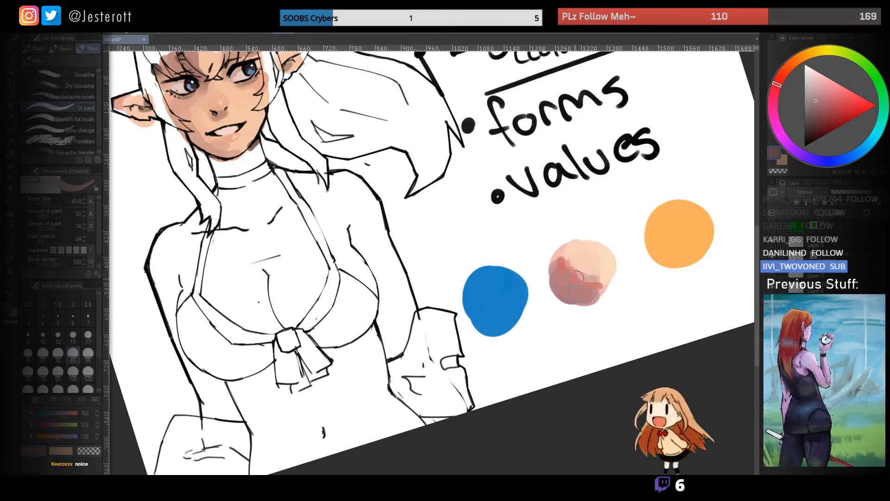
- Touch up the ball's lit edge with sampled peach, add blue ambient light along its lower rim, and deepen the shadow
left_click(588, 260, "alt")
key("bracketright")
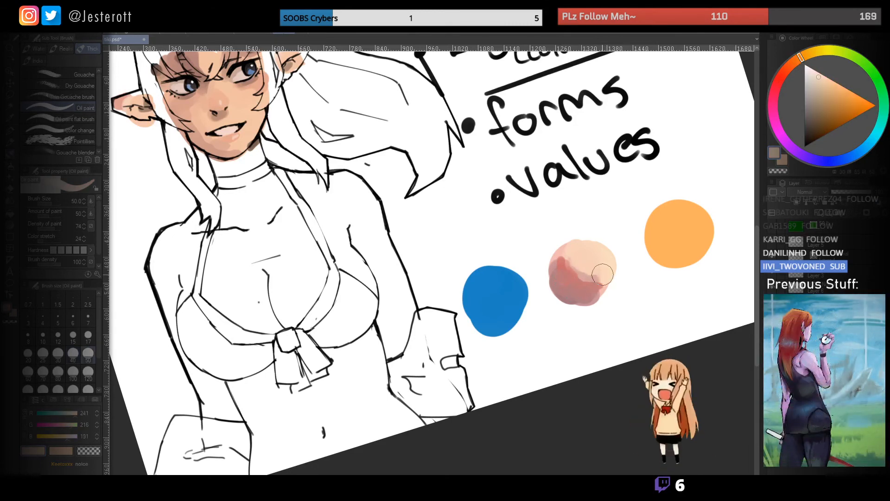
left_click(528, 298, "alt")
key("bracketleft")
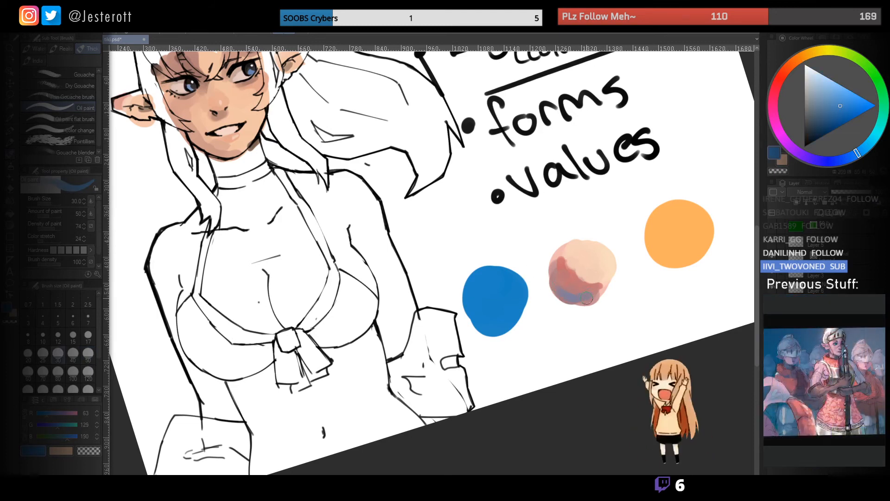
left_click(573, 288, "alt")
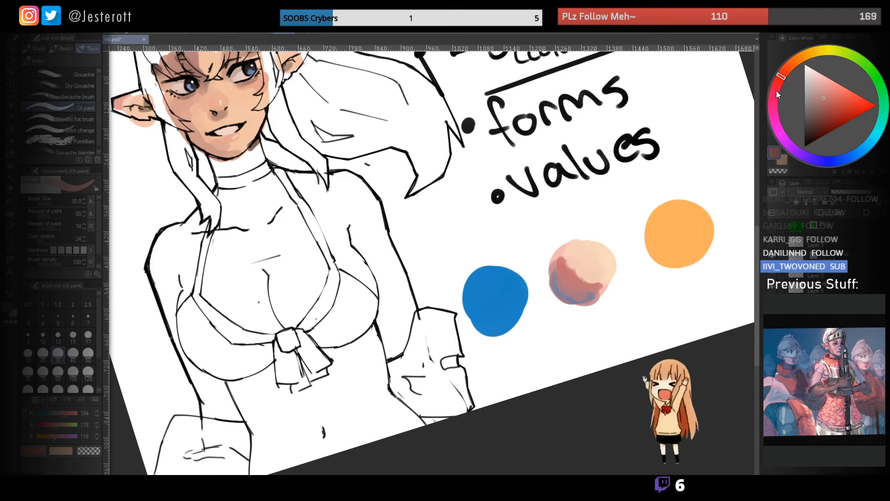
left_click(814, 121)
mouse_move(562, 286)
left_mouse_down()
mouse_move(578, 295)
mouse_move(570, 299)
left_mouse_up()
- Review the full canvas, comparing the shaded ball and light swatches with the handwritten notes and the face
left_click_drag(626, 288, 618, 275)
mouse_move(611, 274)
left_mouse_down()
mouse_move(578, 194)
mouse_move(608, 206)
mouse_move(594, 363)
mouse_move(625, 366)
left_mouse_up()
left_click(632, 206, "alt")
mouse_move(612, 367)
left_mouse_down()
mouse_move(587, 268)
mouse_move(553, 243)
mouse_move(543, 263)
mouse_move(555, 284)
mouse_move(530, 275)
mouse_move(540, 270)
left_mouse_up()
left_click(569, 261, "alt")
left_click(563, 238, "alt")
left_click_drag(521, 240, 549, 256)
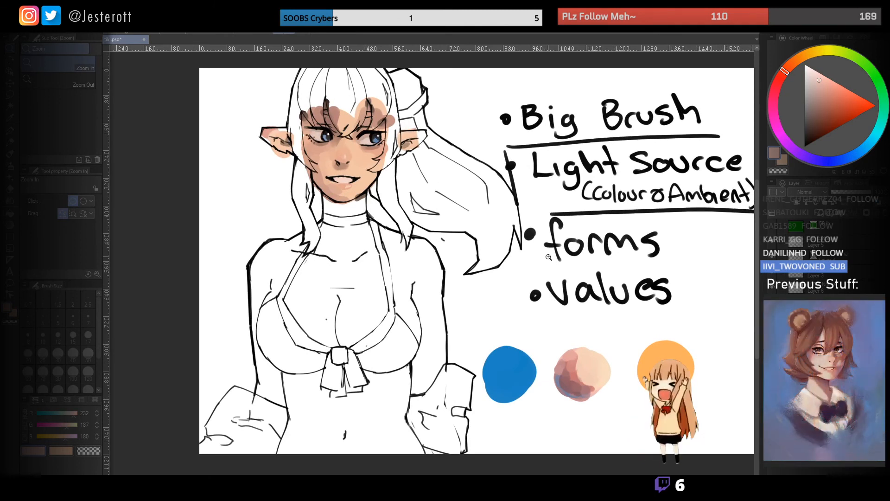
mouse_move(492, 189)
left_mouse_down()
mouse_move(524, 205)
mouse_move(491, 199)
left_mouse_up()
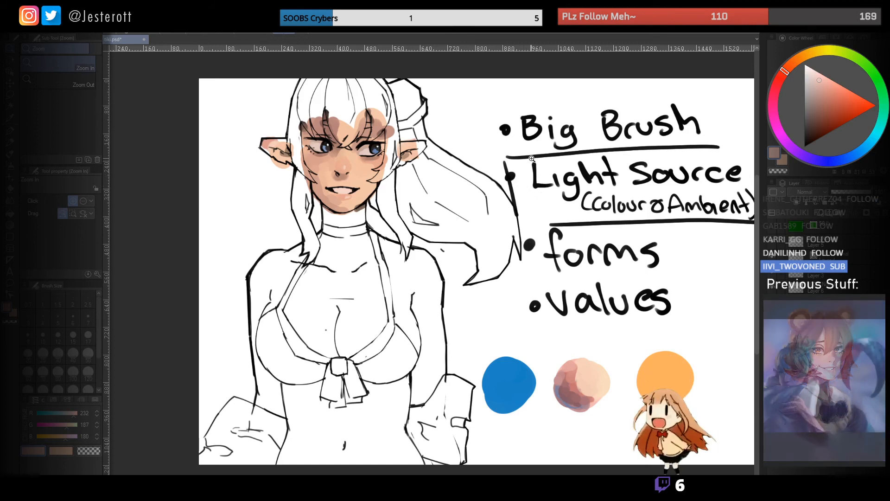
left_click_drag(514, 193, 494, 191)
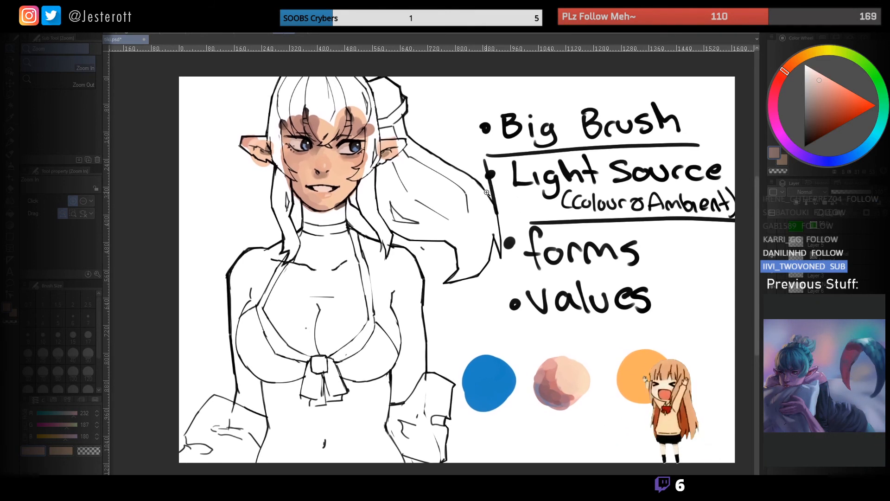
left_click_drag(482, 241, 493, 194)
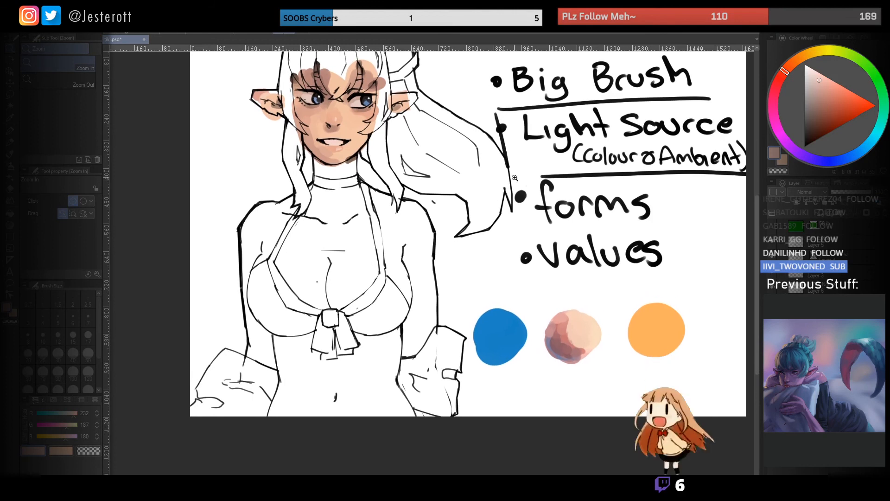
- Write the label "Ambient" beneath the blue swatch in black with the pen at brush size 15
left_click_drag(845, 127, 804, 147)
key("p")
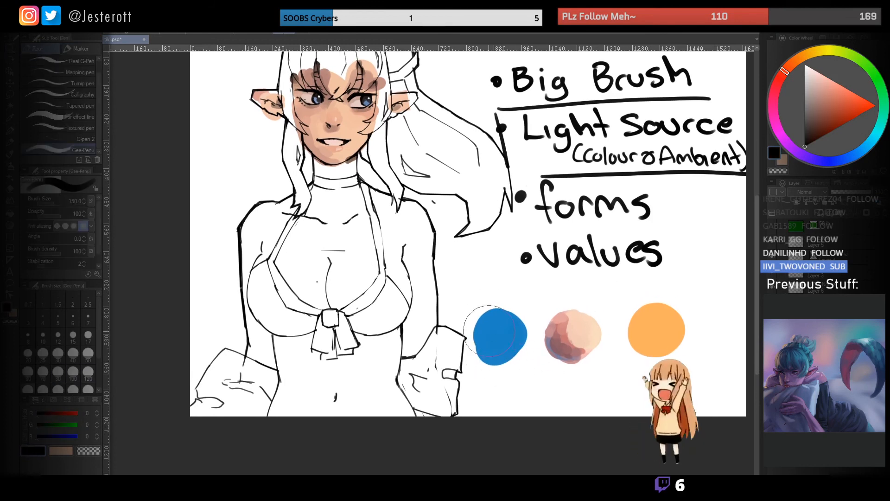
key("bracketleft")
key("bracketleft")
key("bracketleft")
key("bracketleft")
key("bracketleft")
key("bracketleft")
key("bracketleft")
key("bracketleft")
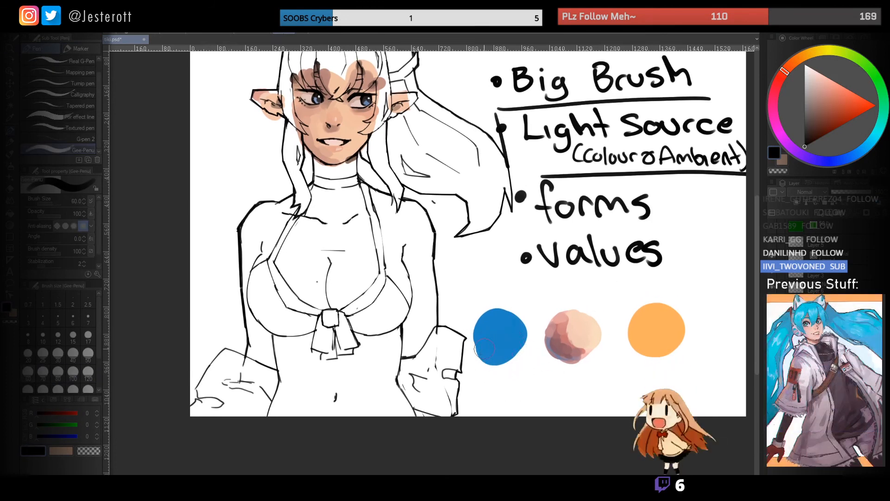
key("bracketleft")
key("bracketleft")
key("bracketleft")
key("bracketleft")
key("ctrl+z")
key("ctrl+z")
key("ctrl+z")
key("ctrl+z")
key("ctrl+z")
left_click_drag(474, 383, 481, 380)
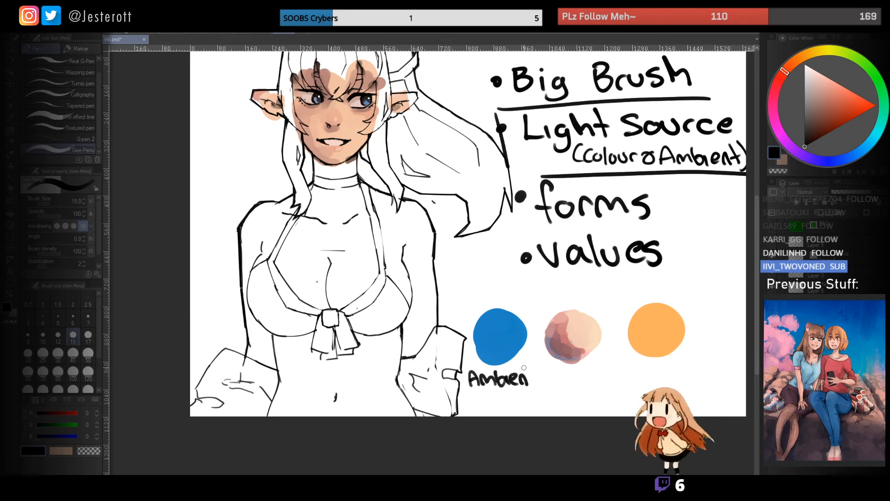
- Write the labels "Source" beneath the orange swatch and "Local" beneath the shaded ball
left_click_drag(624, 362, 590, 322)
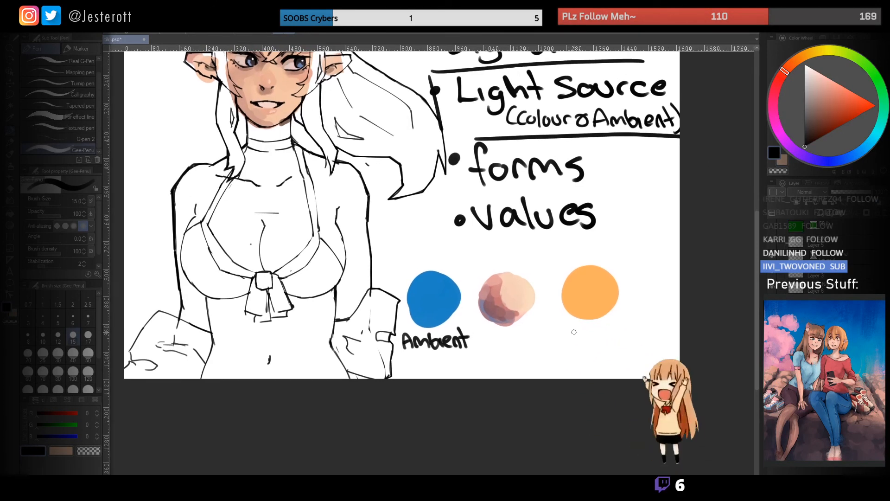
left_click_drag(578, 328, 569, 341)
left_click_drag(582, 336, 587, 335)
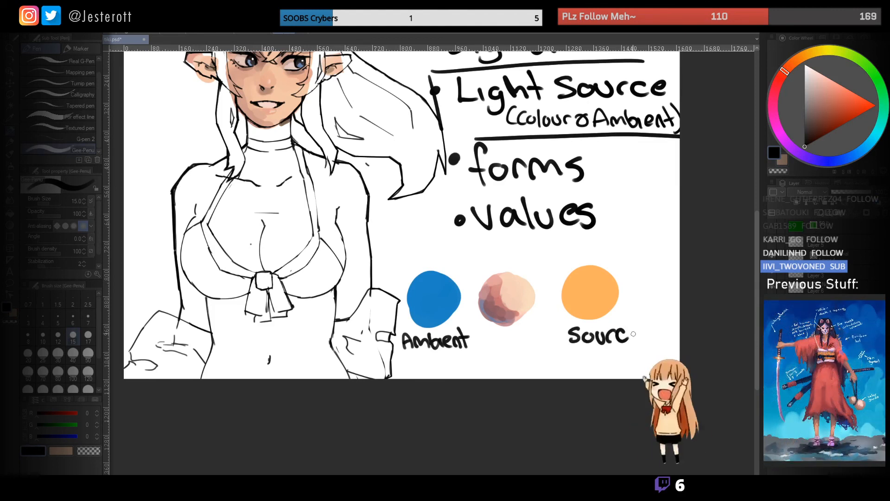
left_click_drag(624, 334, 669, 322)
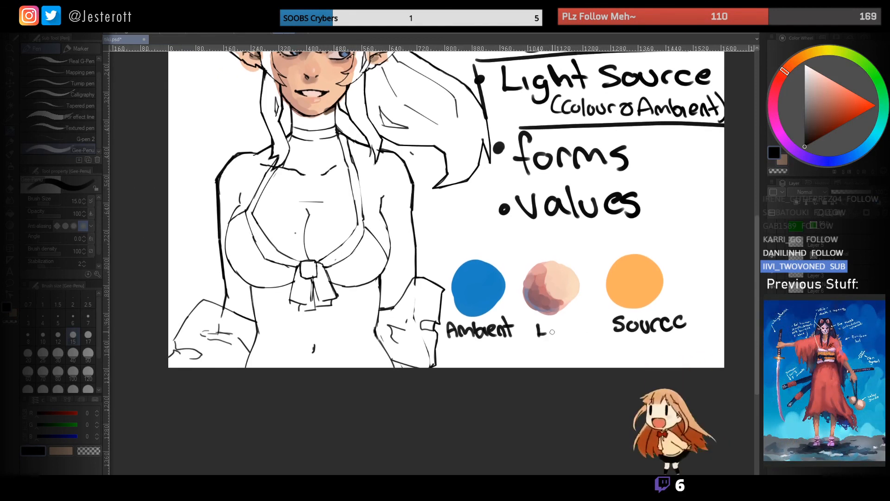
left_click_drag(589, 250, 545, 312)
- Draw small arrows from the shaded ball to the orange source swatch and to the blue ambient swatch
left_click_drag(556, 278, 592, 263)
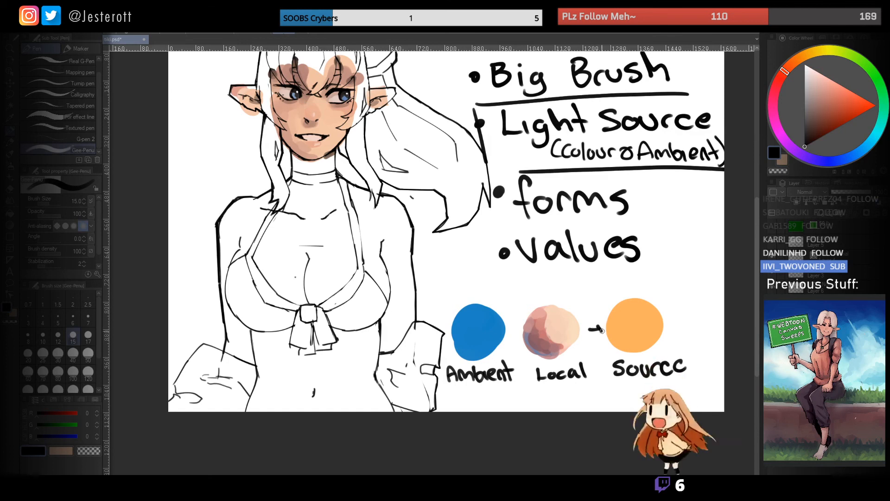
left_click_drag(512, 326, 511, 336)
mouse_move(507, 331)
left_mouse_down()
mouse_move(520, 331)
mouse_move(585, 401)
mouse_move(503, 373)
left_mouse_up()
left_click_drag(597, 316, 612, 315)
left_click_drag(454, 324, 457, 325)
key("ctrl+z")
key("ctrl+z")
mouse_move(610, 314)
left_mouse_down()
mouse_move(629, 343)
mouse_move(591, 318)
left_mouse_up()
key("ctrl+z")
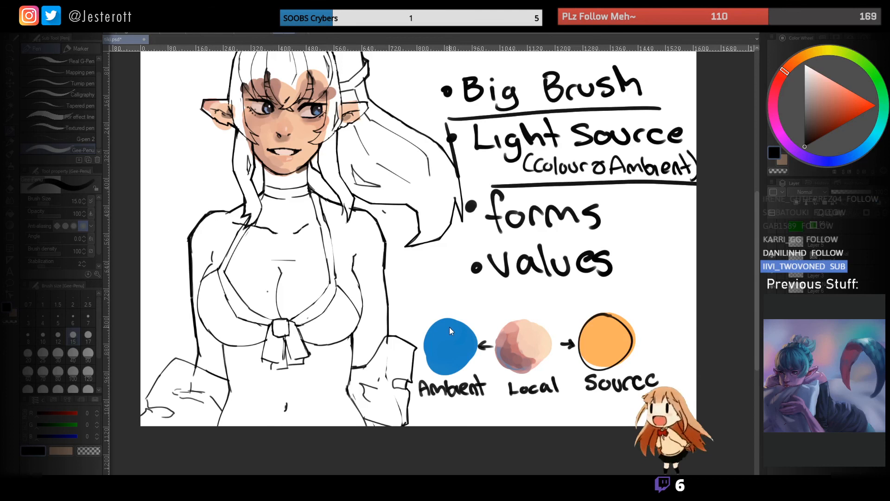
key("ctrl+z")
mouse_move(448, 310)
left_mouse_down()
mouse_move(438, 320)
mouse_move(519, 300)
left_mouse_up()
key("ctrl+z")
mouse_move(487, 301)
left_mouse_down()
mouse_move(455, 306)
mouse_move(464, 324)
left_mouse_up()
key("ctrl+z")
mouse_move(544, 286)
left_mouse_down()
mouse_move(534, 278)
mouse_move(536, 305)
mouse_move(551, 317)
left_mouse_up()
left_click_drag(489, 264, 508, 279)
key("ctrl+space")
left_click_drag(446, 270, 477, 302)
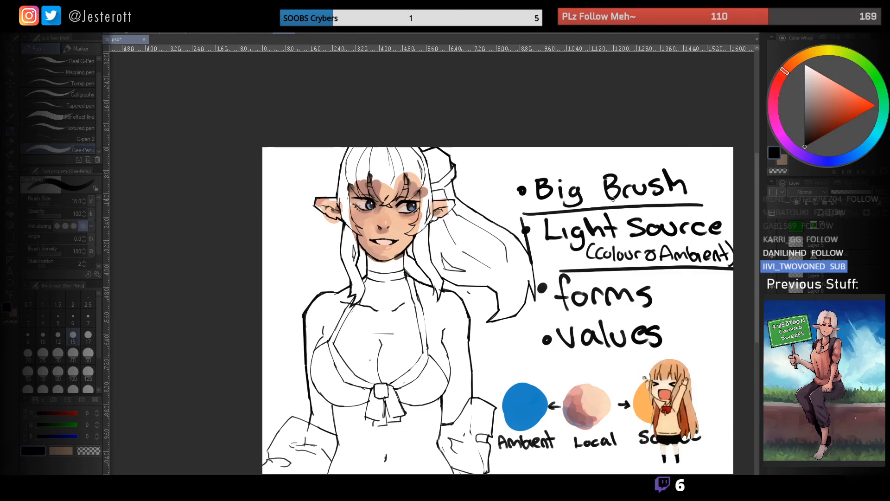
left_click_drag(567, 283, 518, 254)
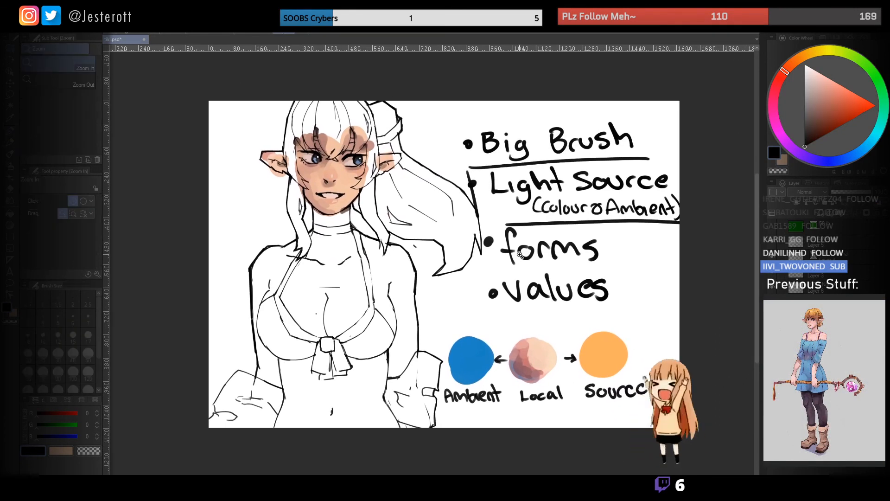
left_click(520, 255, "ctrl")
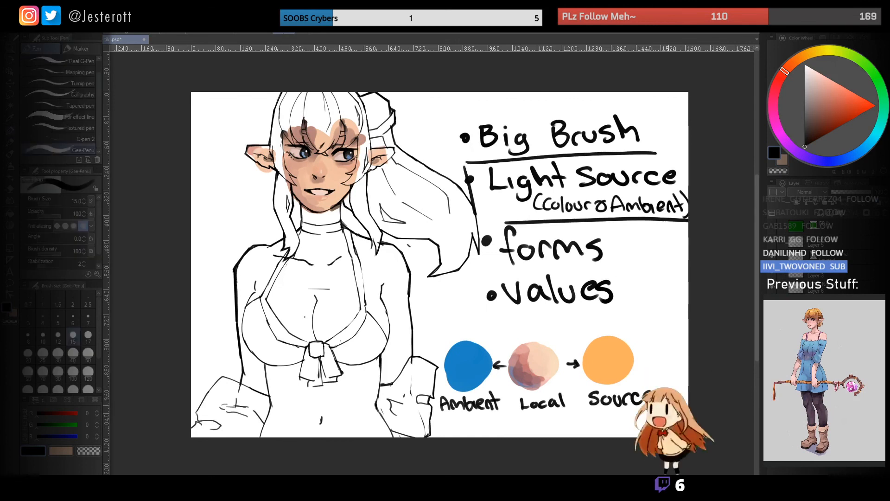